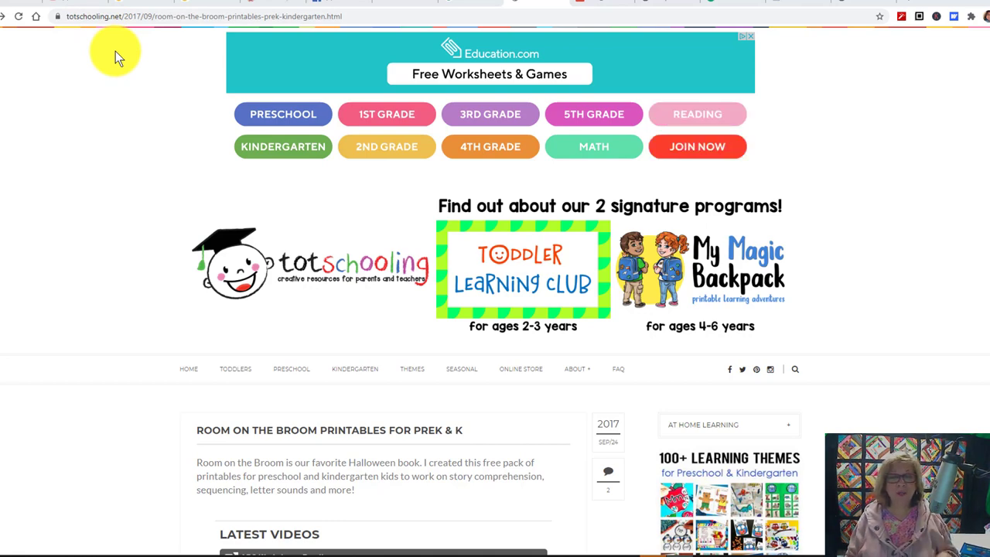
Step: Highlight part of the Room on the Broom Printables post title
scroll(966, 308, down, 3)
scroll(973, 310, down, 3)
scroll(973, 308, up, 3)
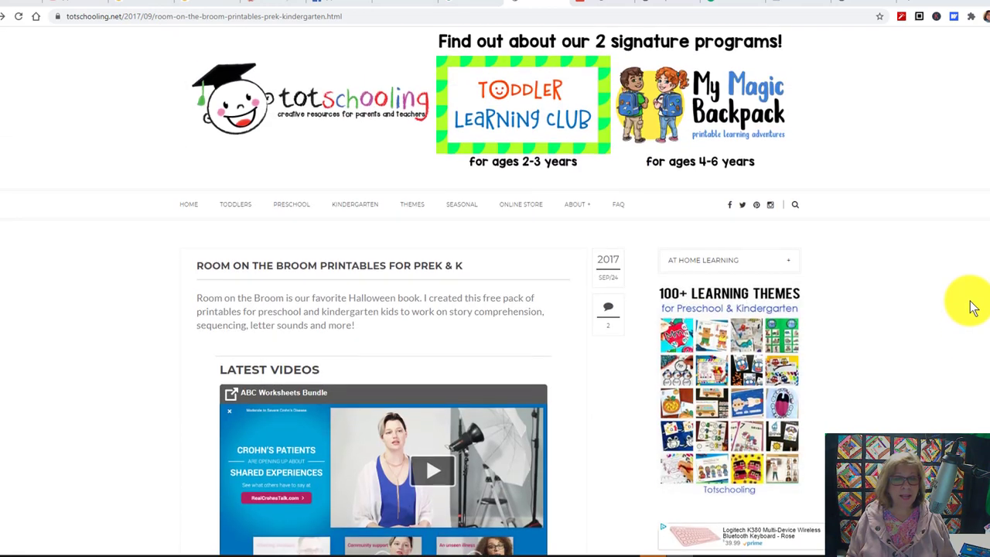
drag(284, 266, 376, 256)
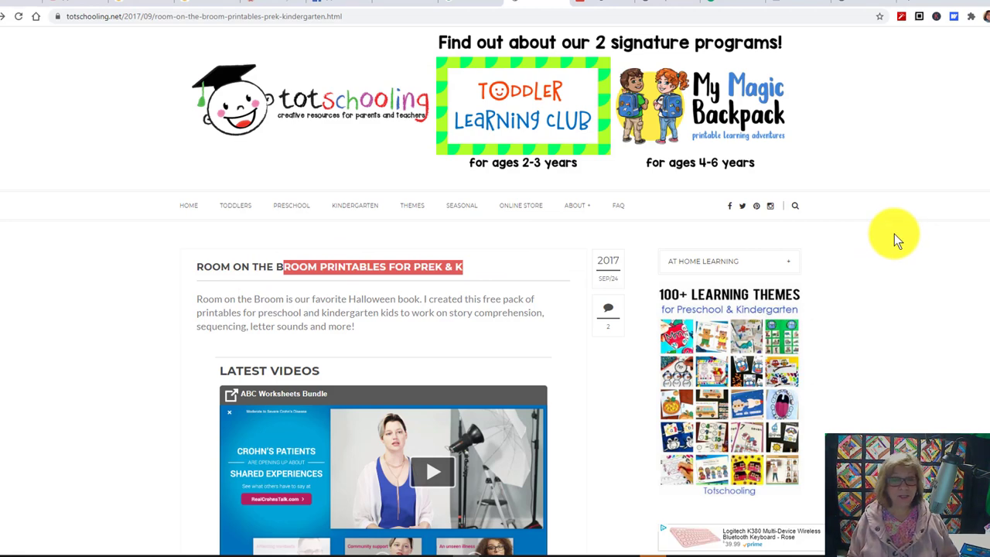
Step: Scroll past the post's images and activity list to the 'Click Here to Download' link
scroll(894, 234, down, 5)
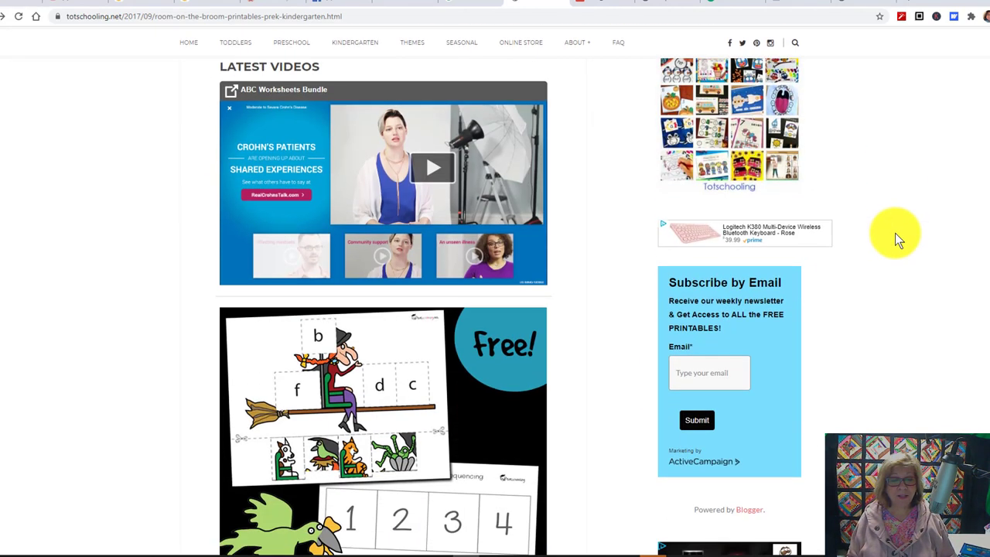
scroll(895, 233, down, 1)
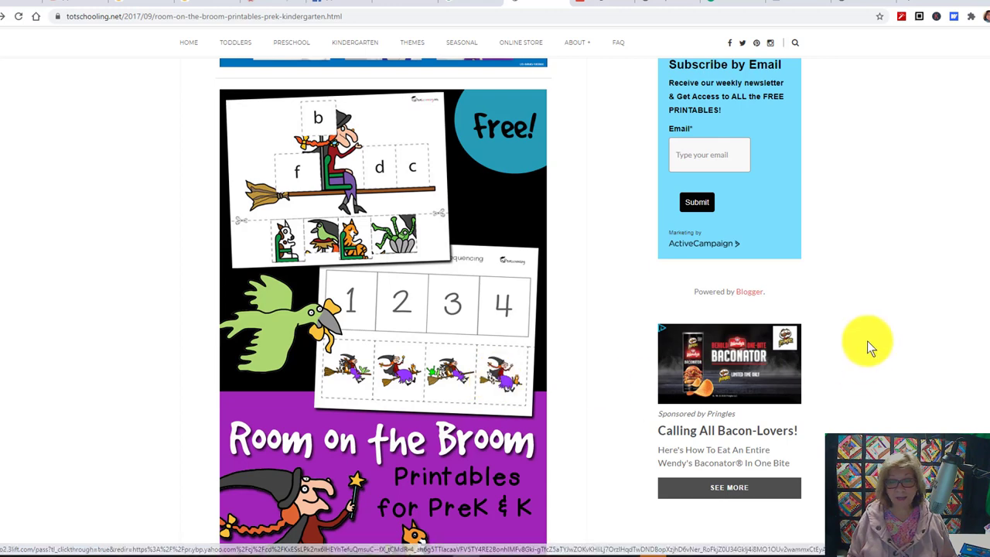
scroll(876, 334, down, 1)
scroll(876, 334, down, 3)
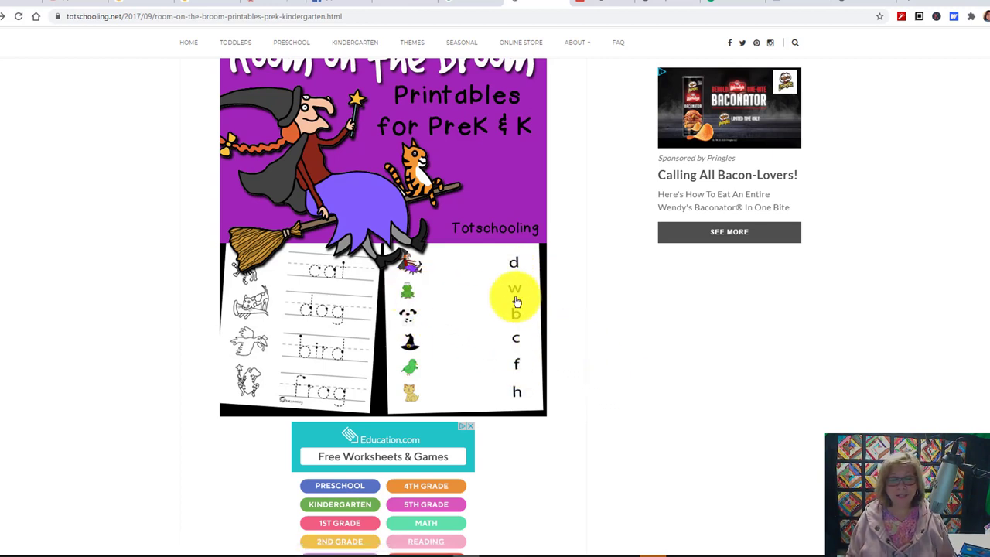
scroll(619, 327, down, 5)
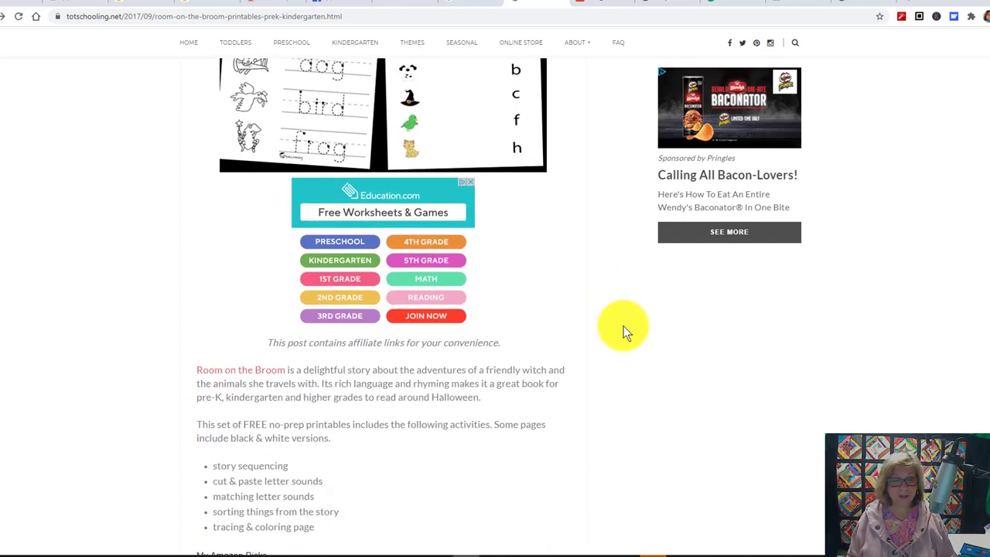
scroll(623, 329, up, 4)
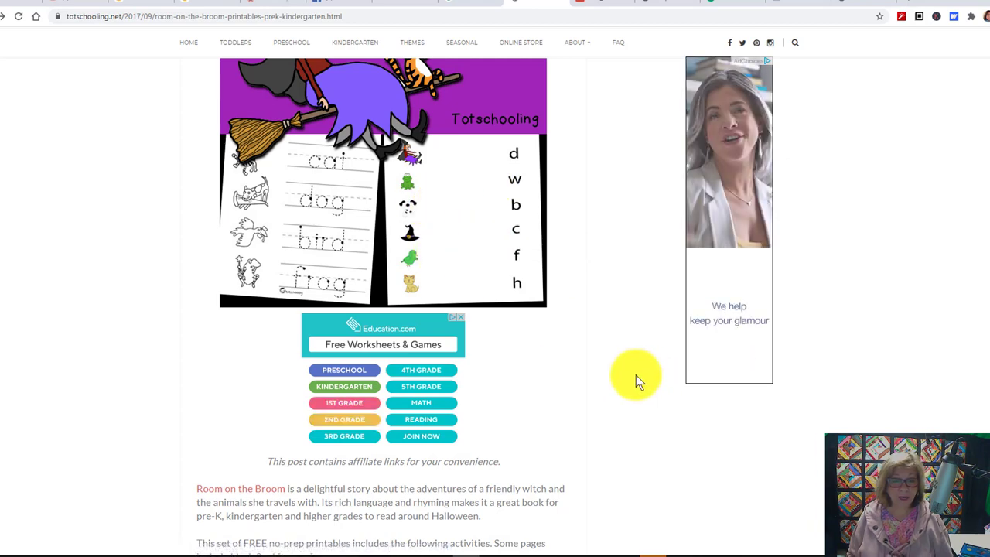
scroll(570, 346, down, 2)
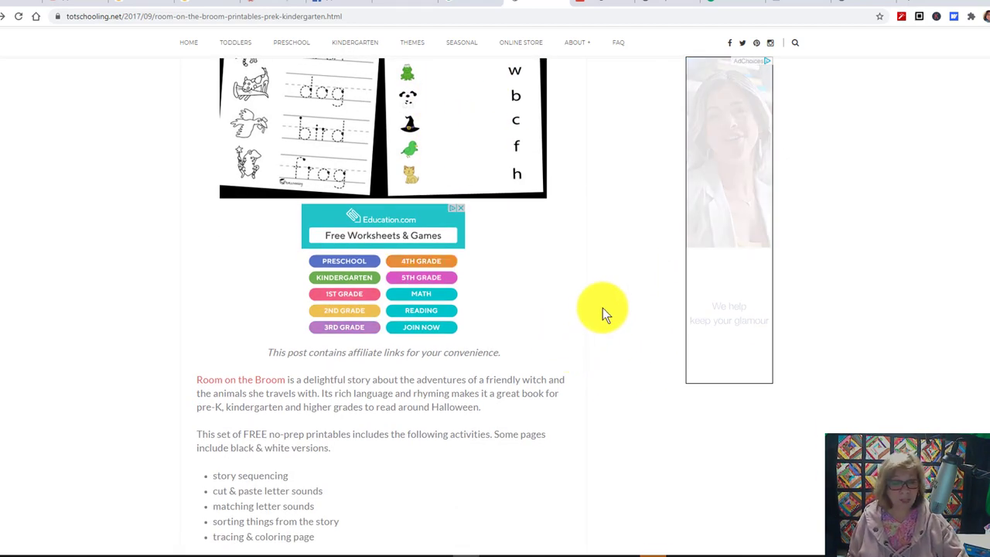
scroll(602, 308, down, 1)
scroll(603, 306, down, 2)
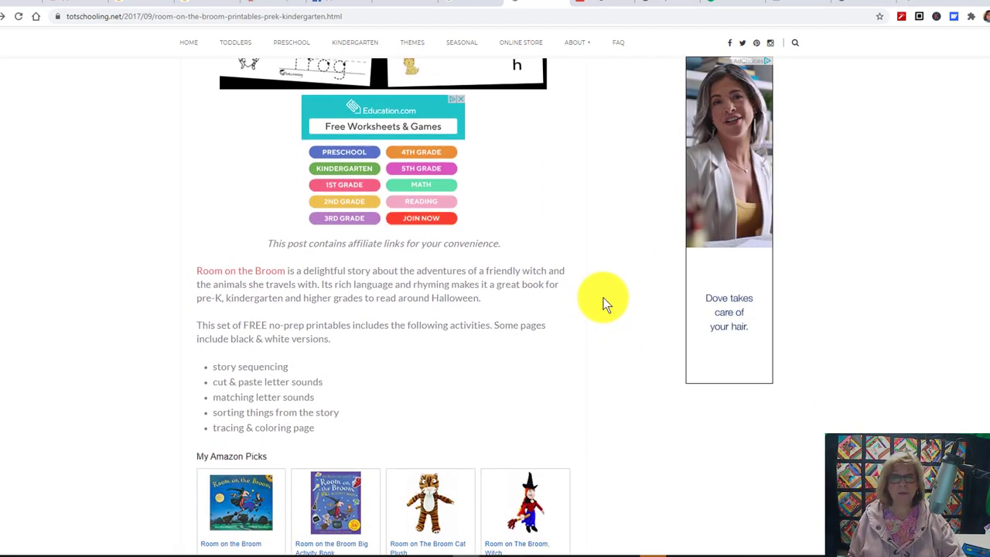
scroll(602, 300, down, 6)
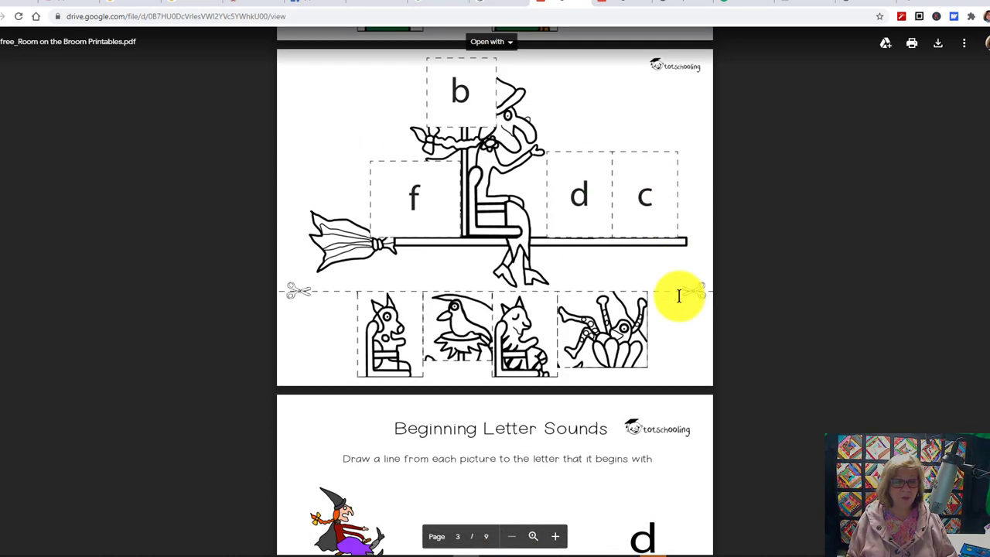
scroll(679, 296, down, 5)
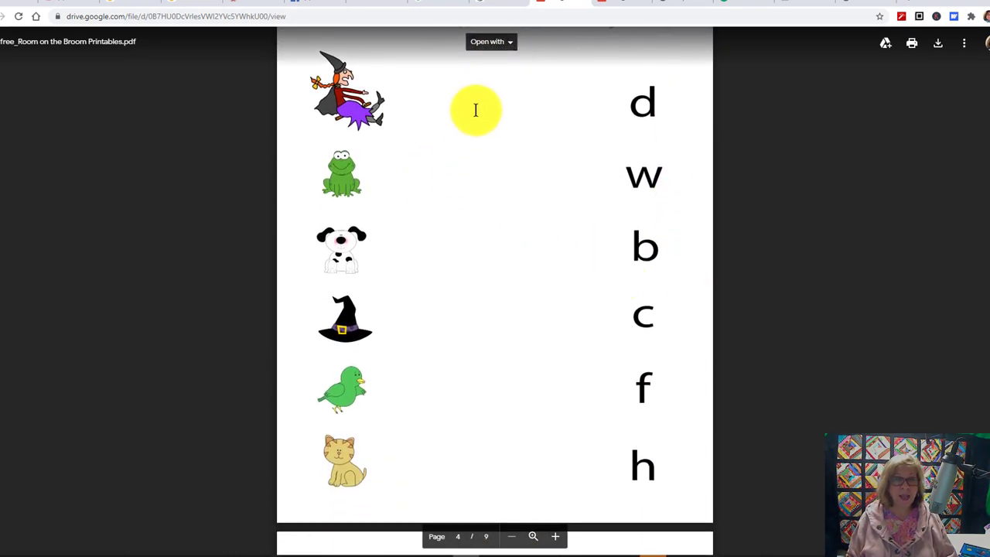
Step: Move the printables PDF from Drive's preview into Chrome's PDF viewer and scroll to page 2
scroll(495, 173, up, 1)
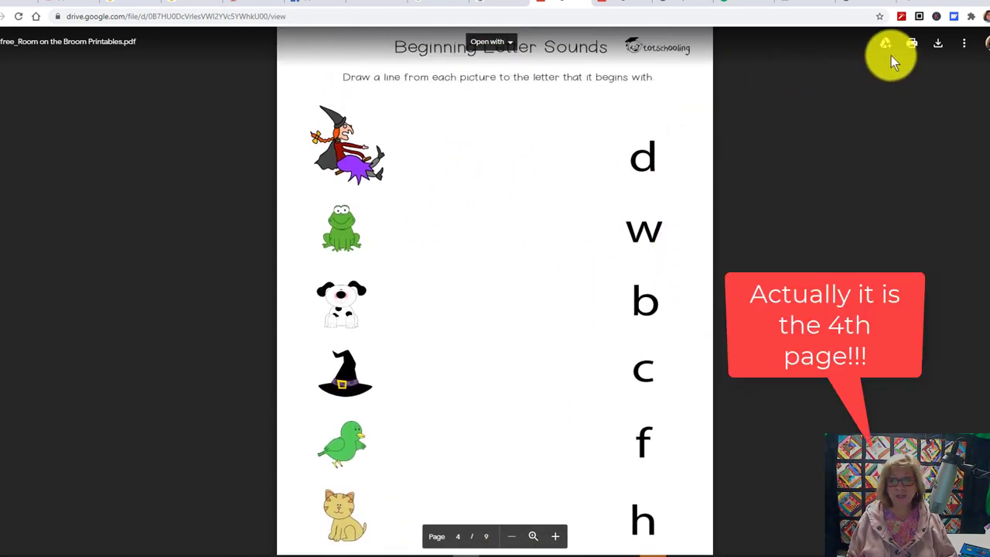
click(912, 47)
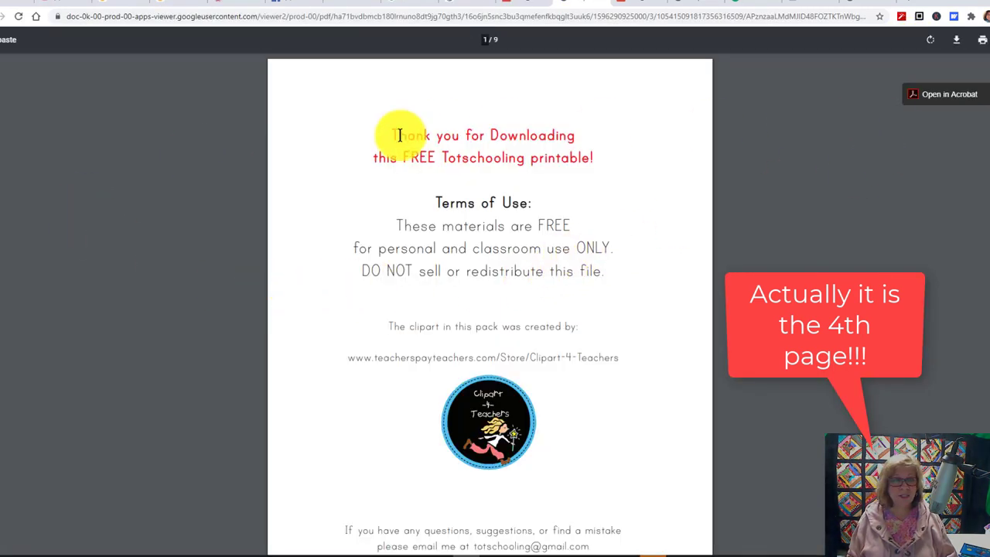
scroll(278, 202, down, 3)
scroll(283, 208, down, 2)
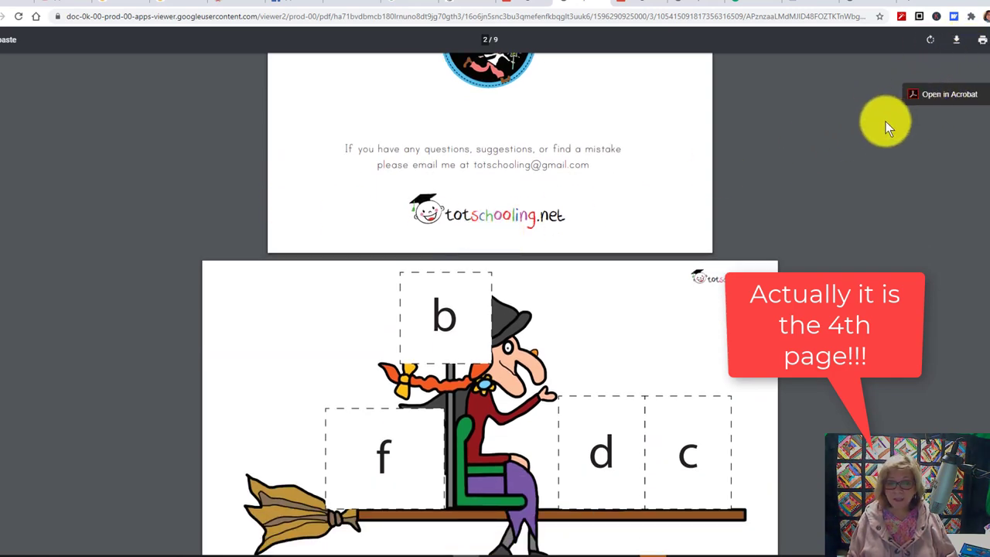
Step: Send a custom page range of the Room on the Broom PDF to the printer
click(980, 48)
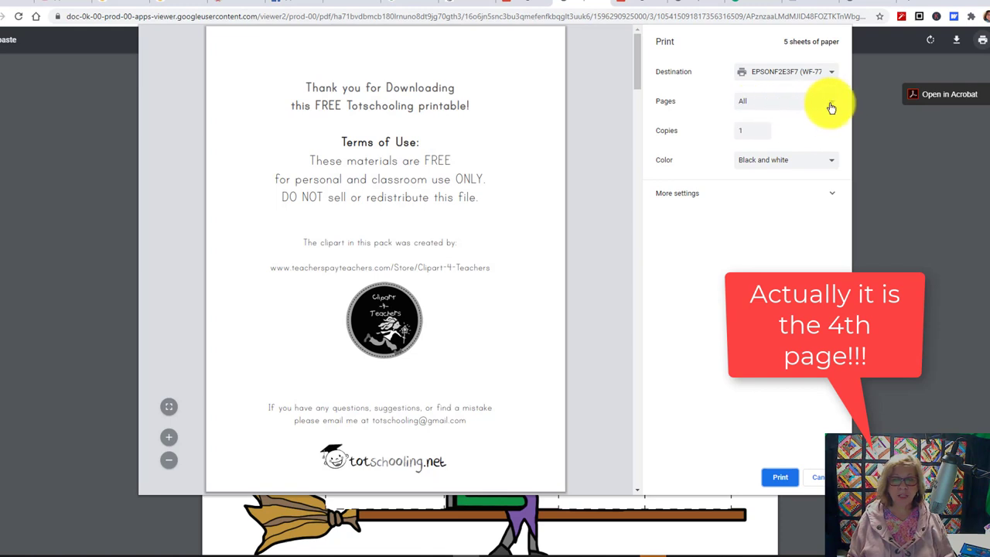
click(831, 108)
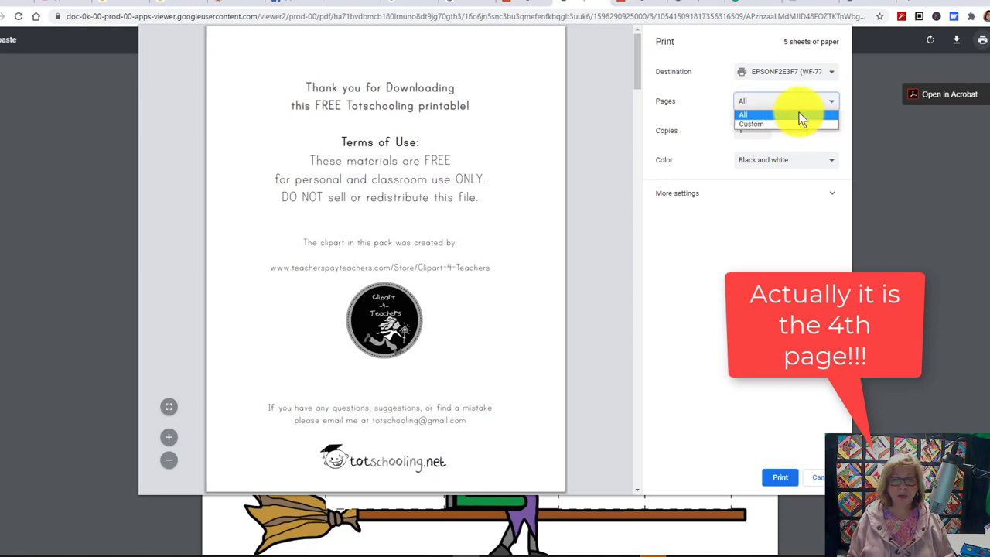
click(757, 126)
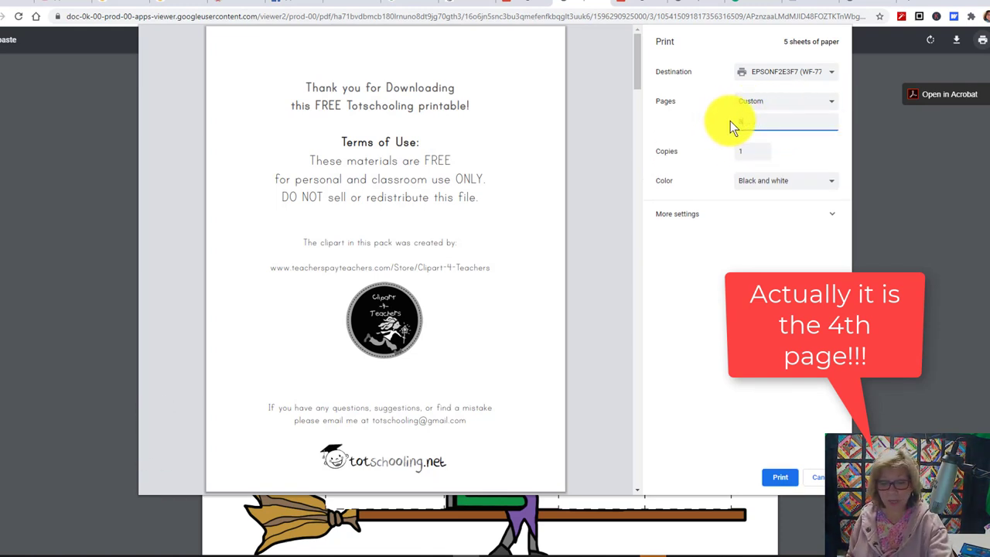
key(Return)
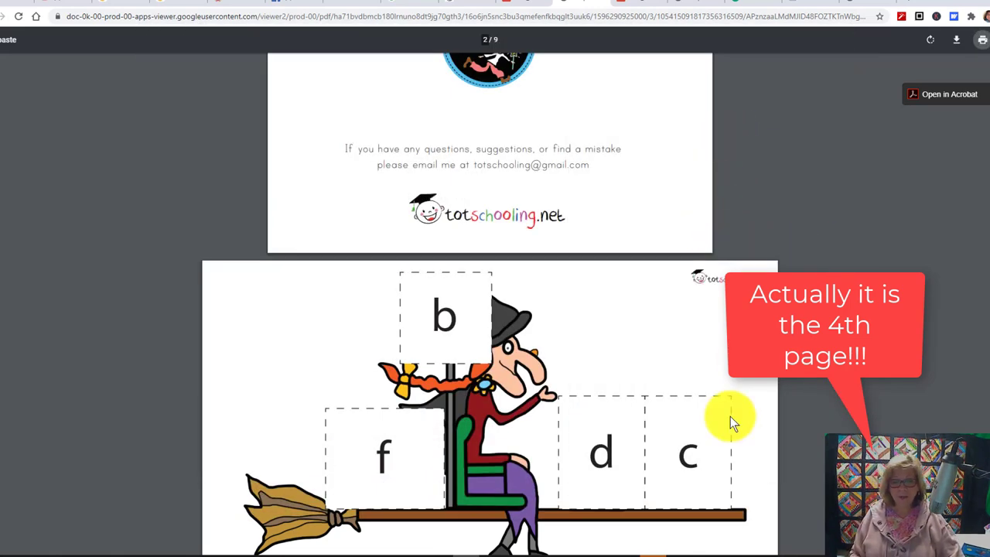
scroll(791, 385, down, 3)
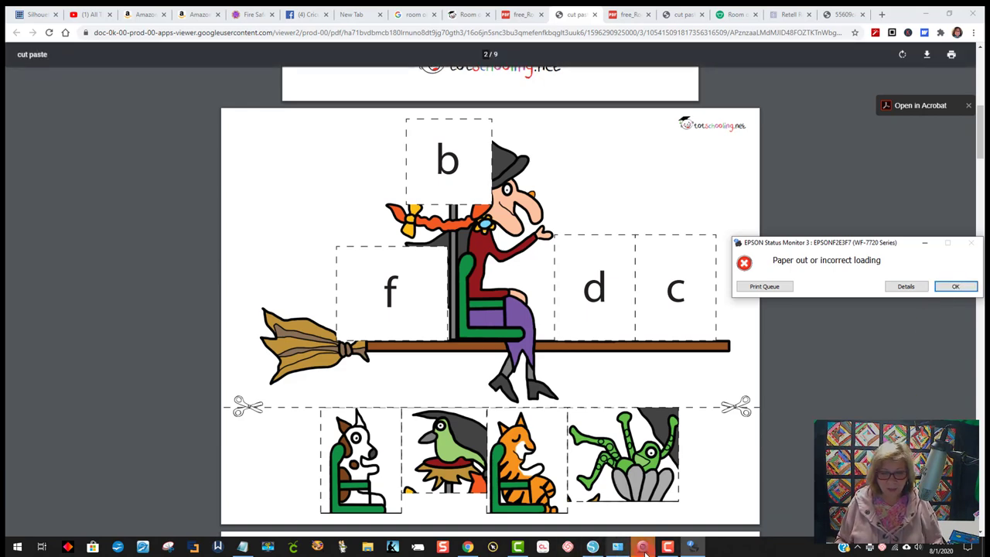
Step: In Silhouette Studio's Design workspace, open the free_Room on the Broom Printables PDF via File > Open
click(593, 548)
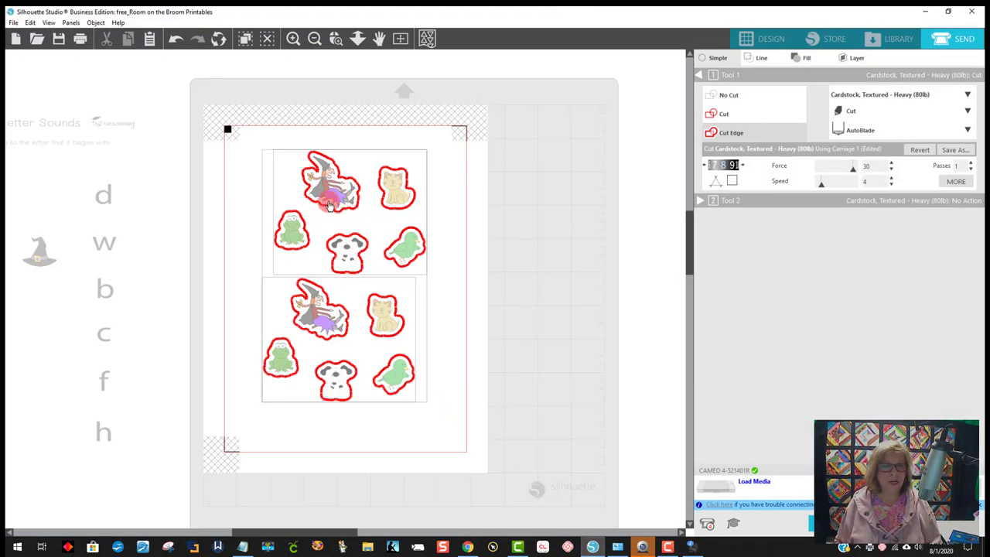
click(765, 39)
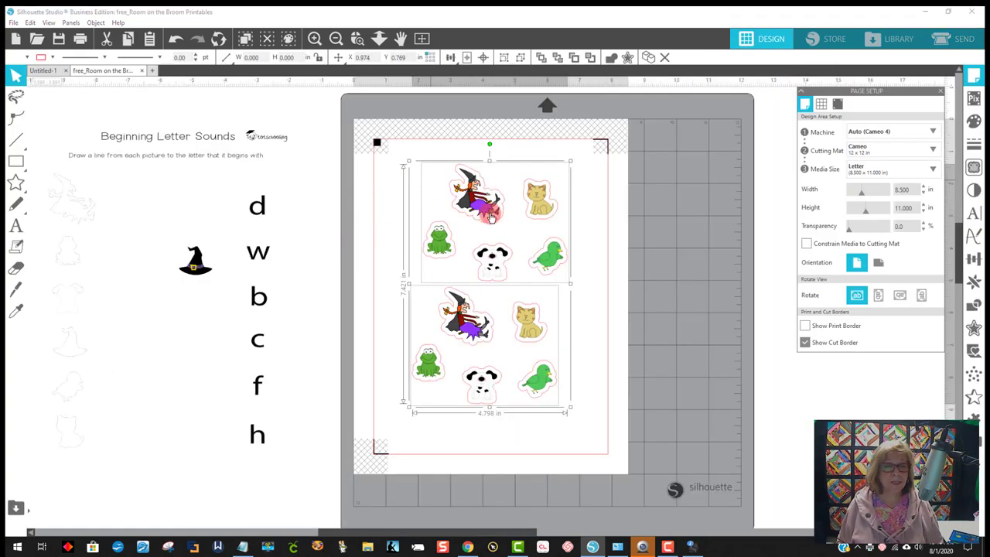
click(563, 414)
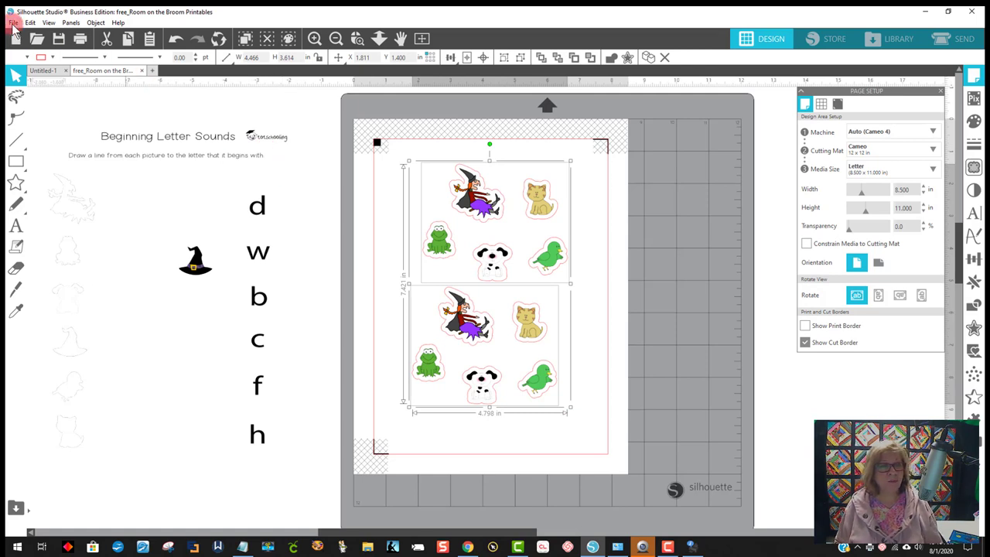
click(12, 23)
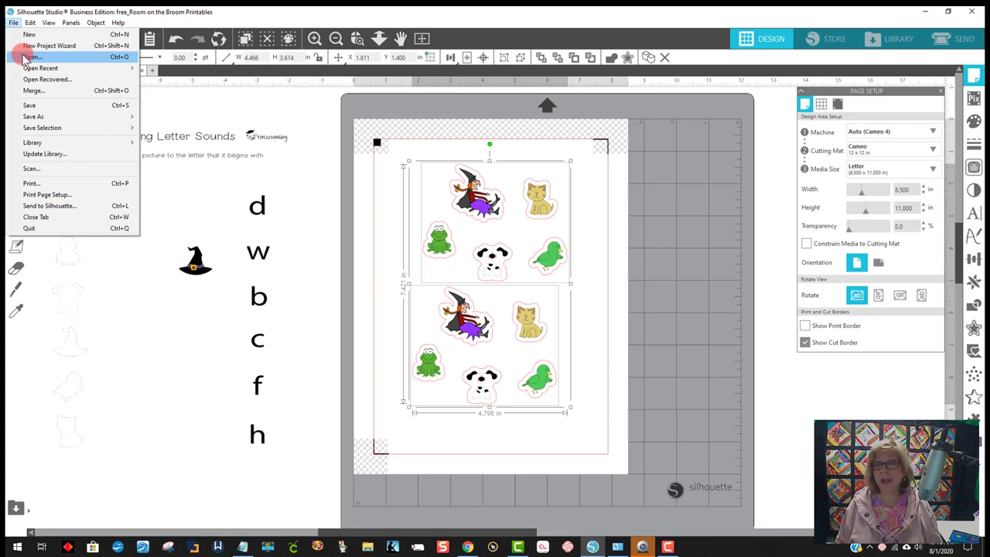
click(47, 59)
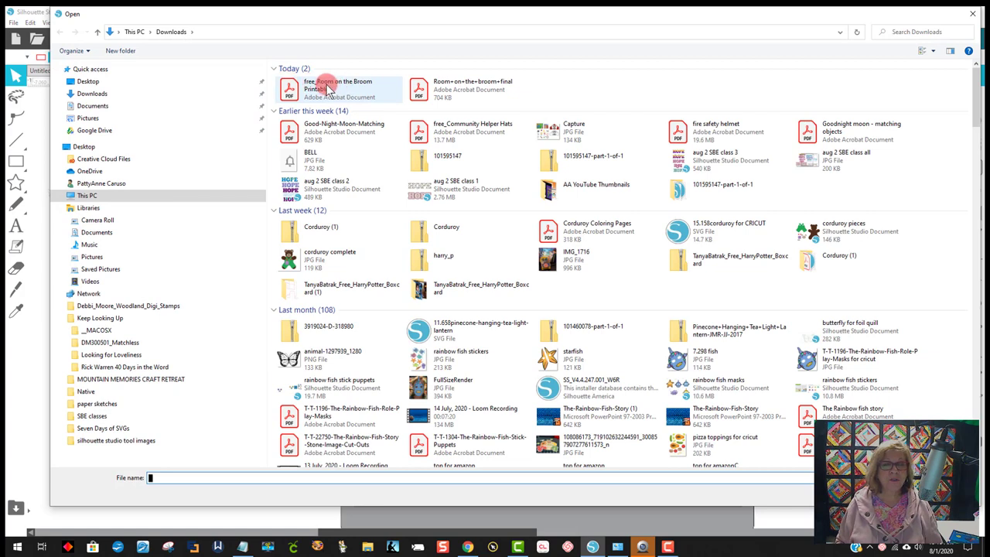
click(335, 90)
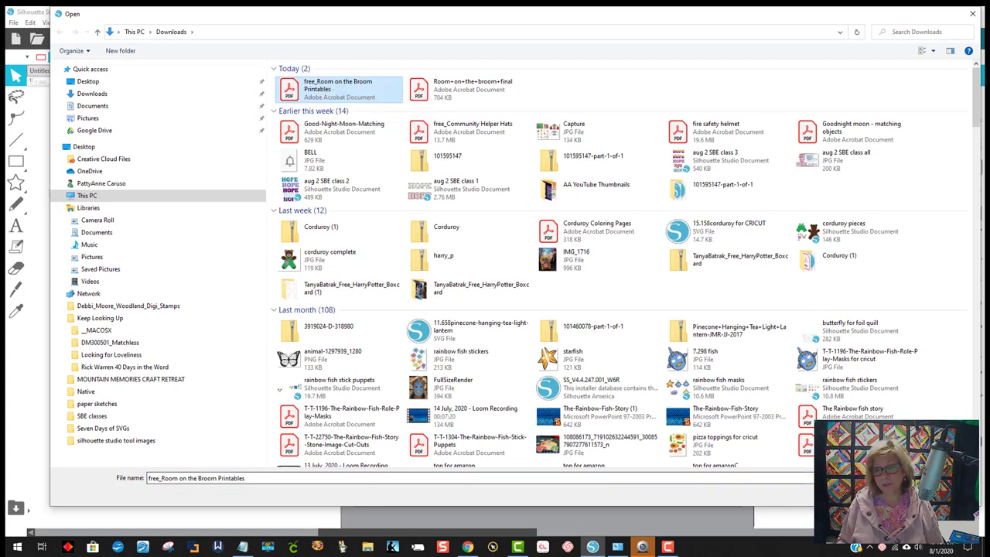
key(Return)
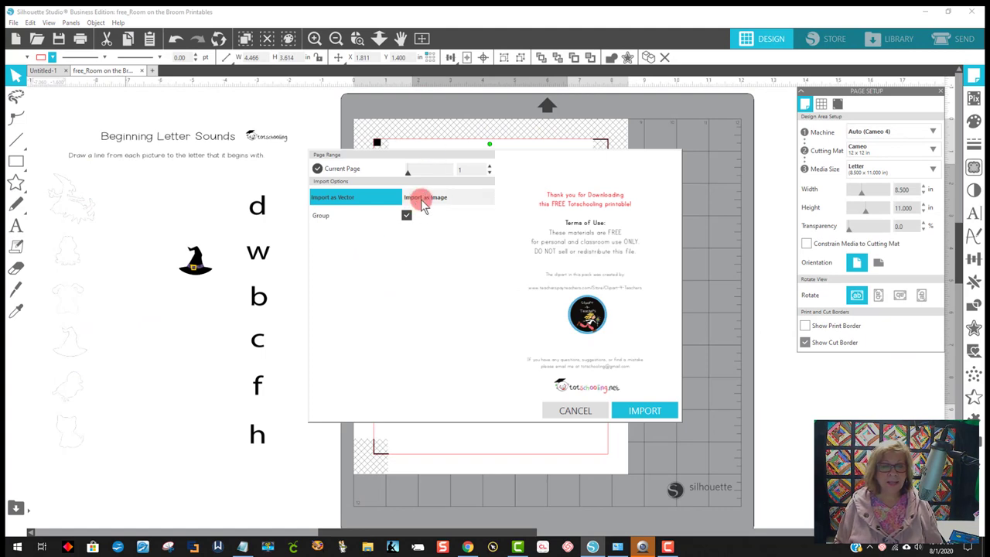
Step: Preview the PDF pages up to page 4, Beginning Letter Sounds
click(488, 165)
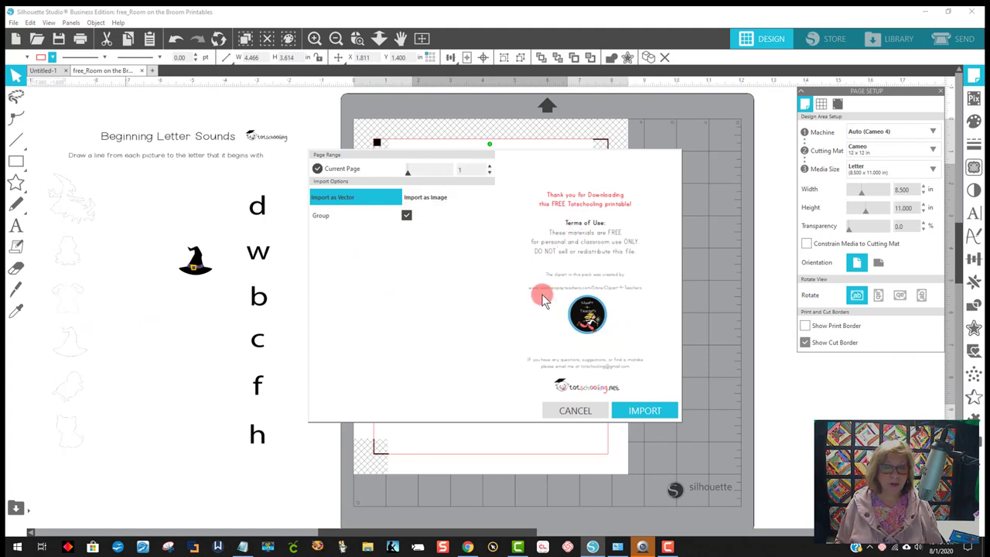
click(488, 167)
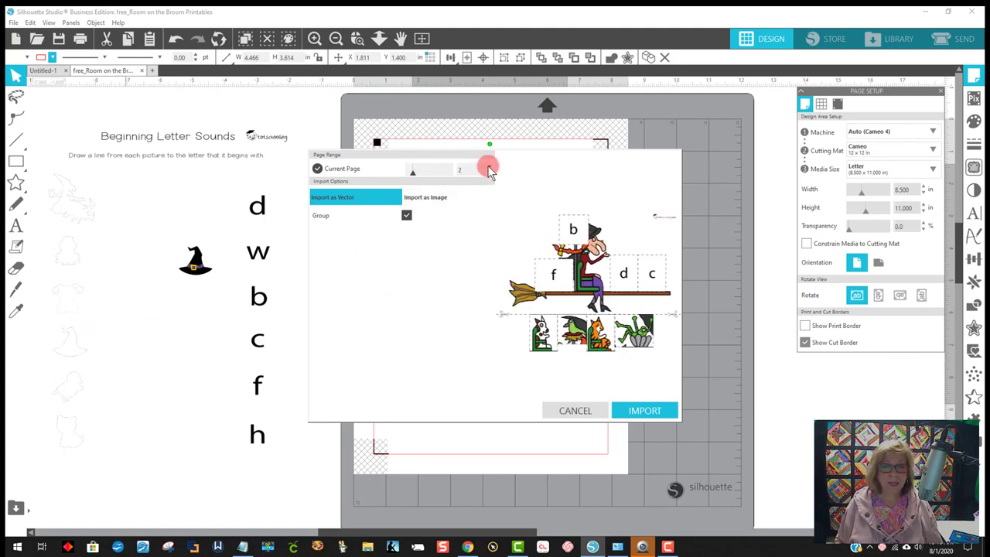
click(489, 167)
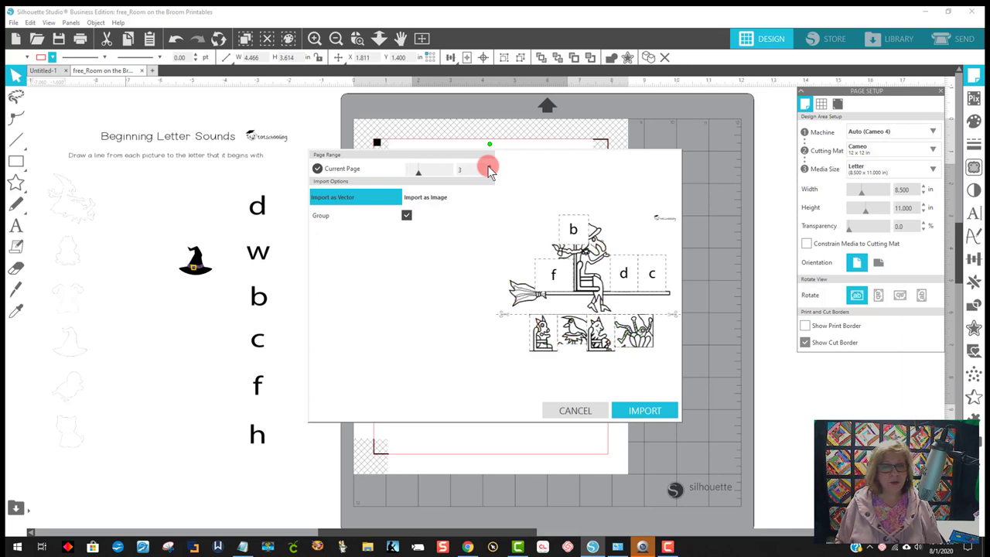
click(489, 167)
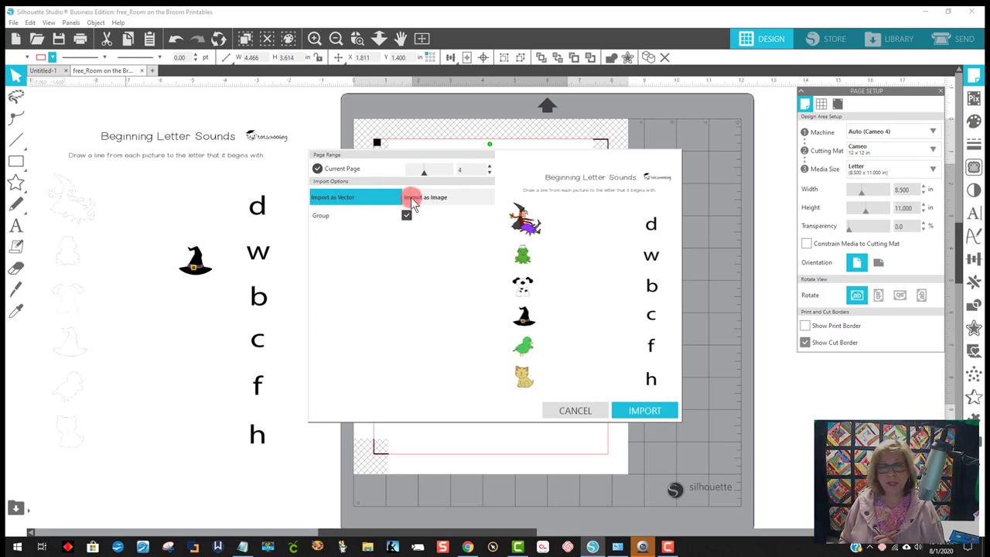
Step: Import page 4 onto the mat as an image at 300 dpi
click(428, 200)
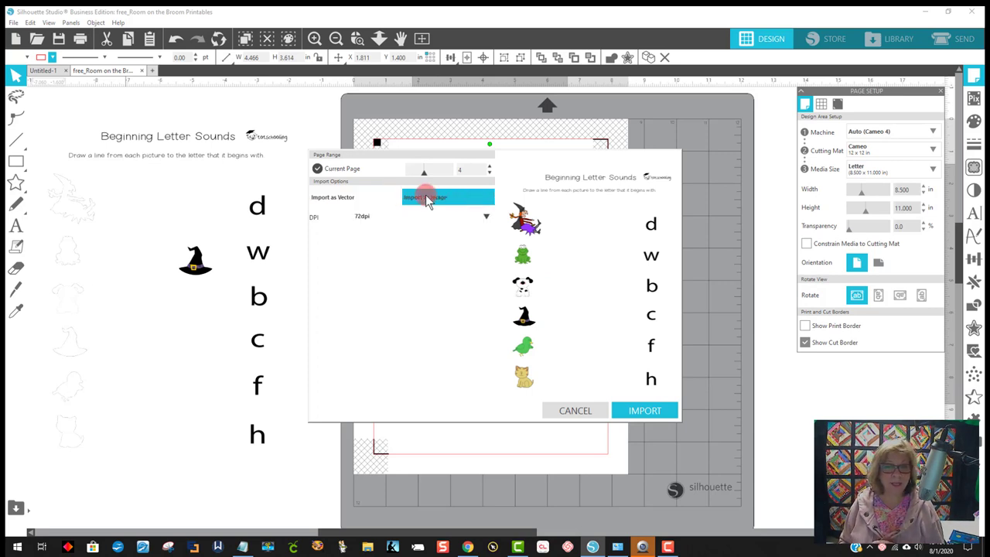
click(377, 216)
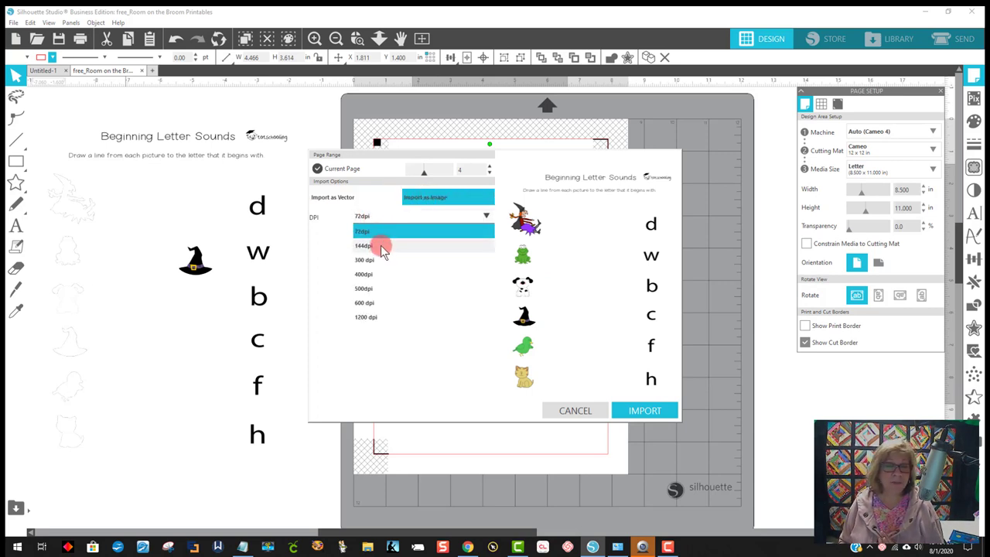
click(377, 258)
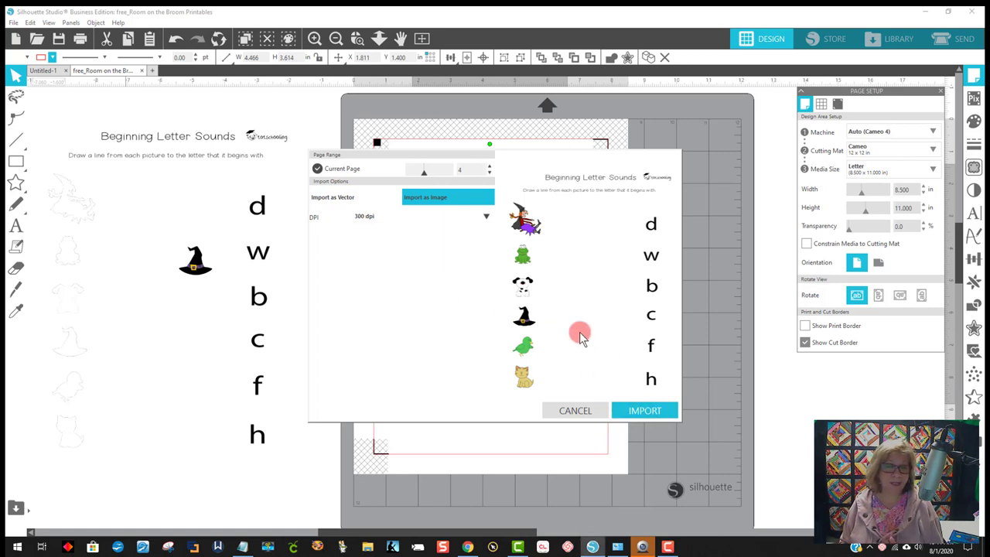
click(639, 410)
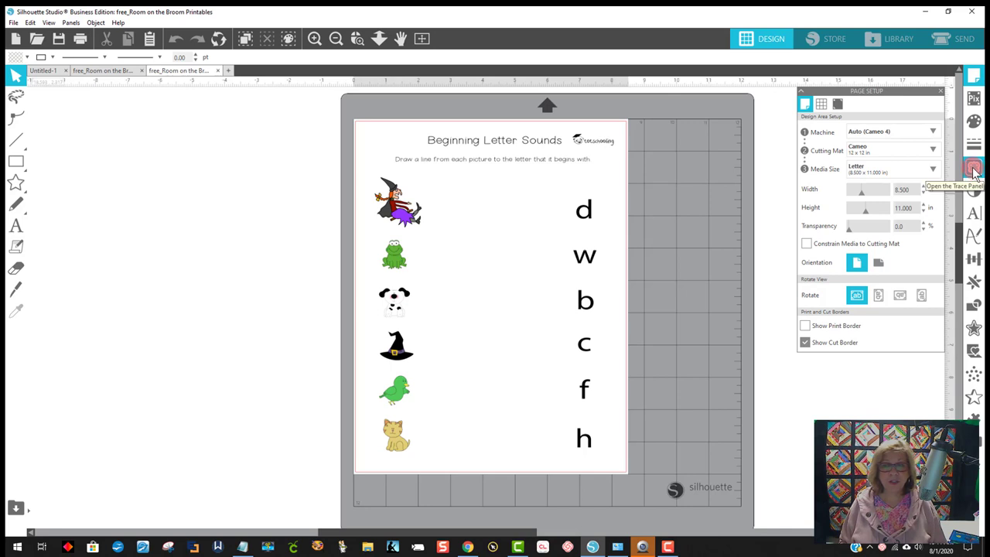
Step: Trace the column of worksheet pictures at an 87% threshold with Trace and Detach
click(973, 169)
click(857, 136)
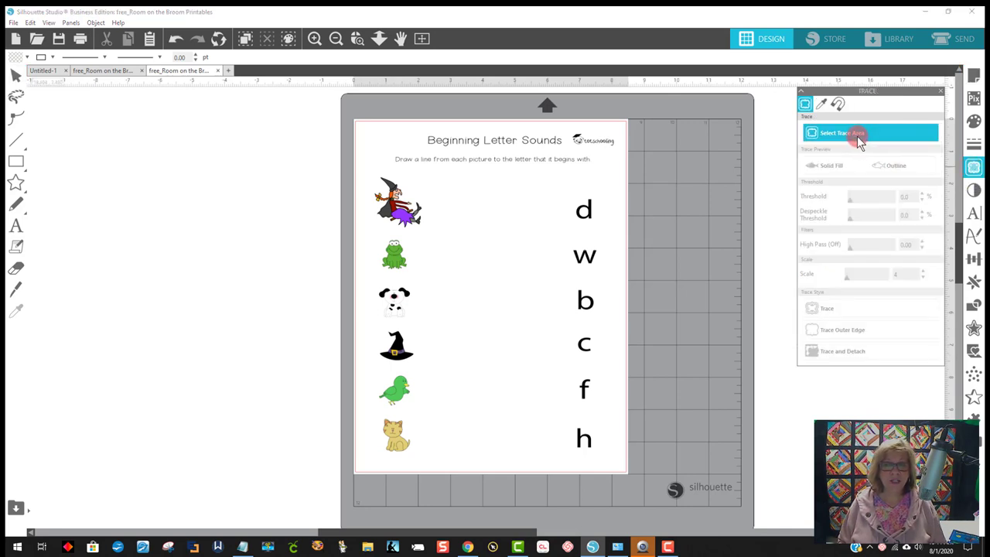
mouse_move(358, 166)
mouse_down()
mouse_move(390, 183)
mouse_move(437, 460)
mouse_up()
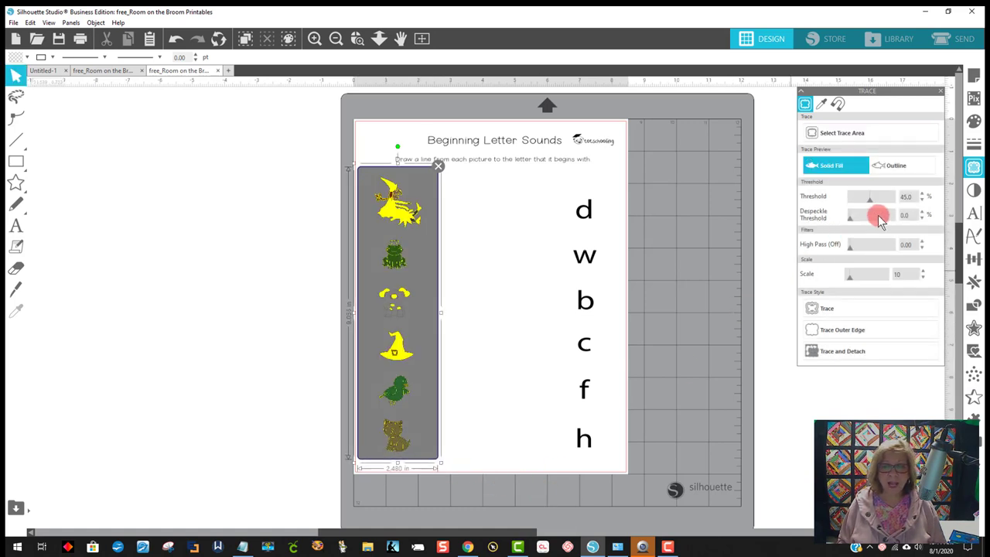
click(885, 200)
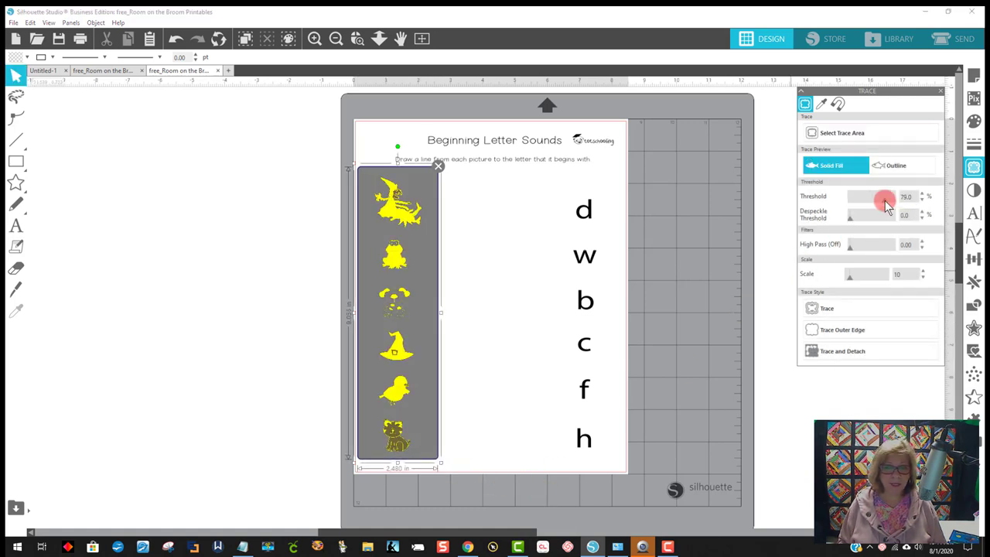
drag(884, 201, 888, 201)
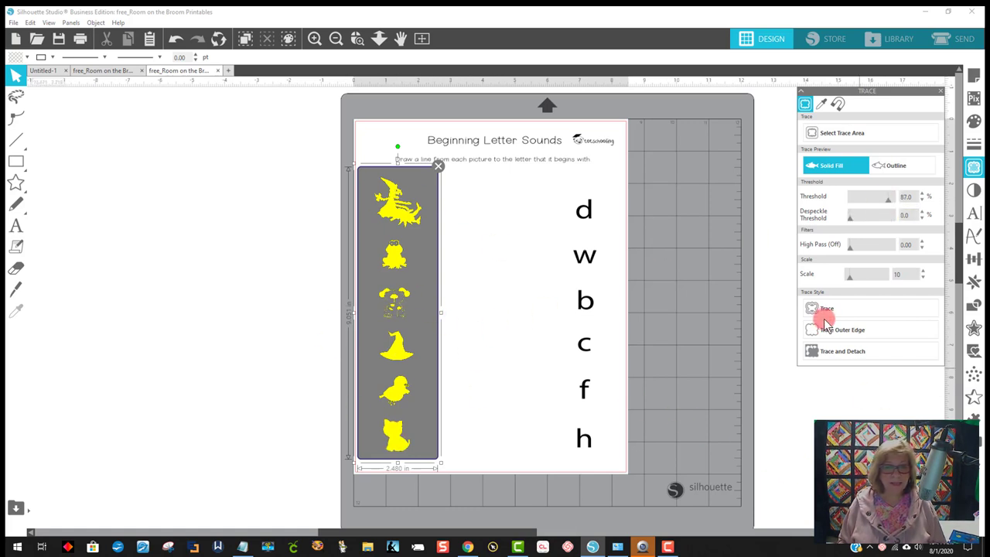
click(850, 355)
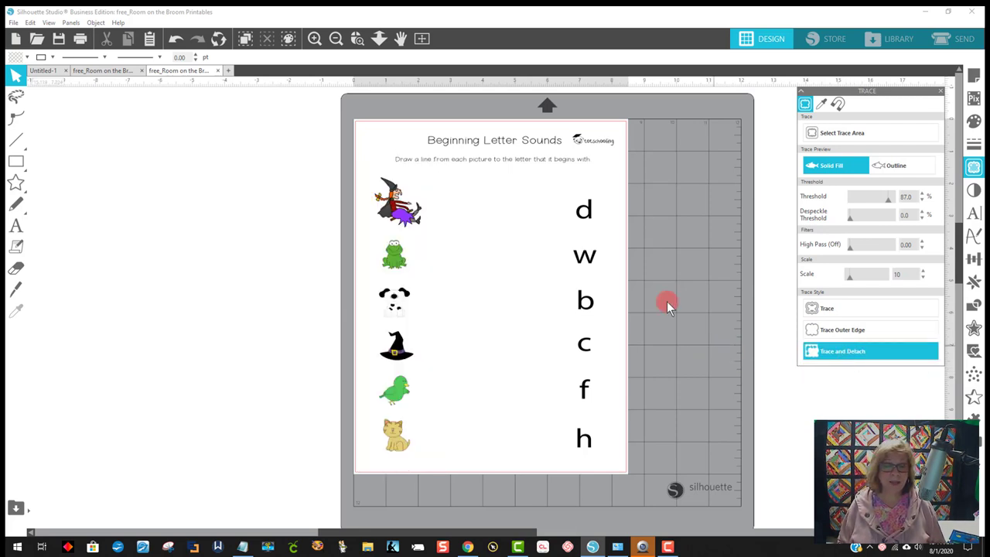
Step: Move the title text off the page and arrange the witch, frog, dog, hat, bird and cat
drag(512, 180, 166, 172)
drag(386, 190, 442, 170)
drag(396, 242, 541, 178)
drag(395, 313, 551, 256)
drag(410, 338, 458, 278)
drag(403, 377, 548, 315)
click(392, 439)
drag(392, 440, 462, 343)
Step: Move the witch hat off the page and shift the cat up below the witch
click(443, 291)
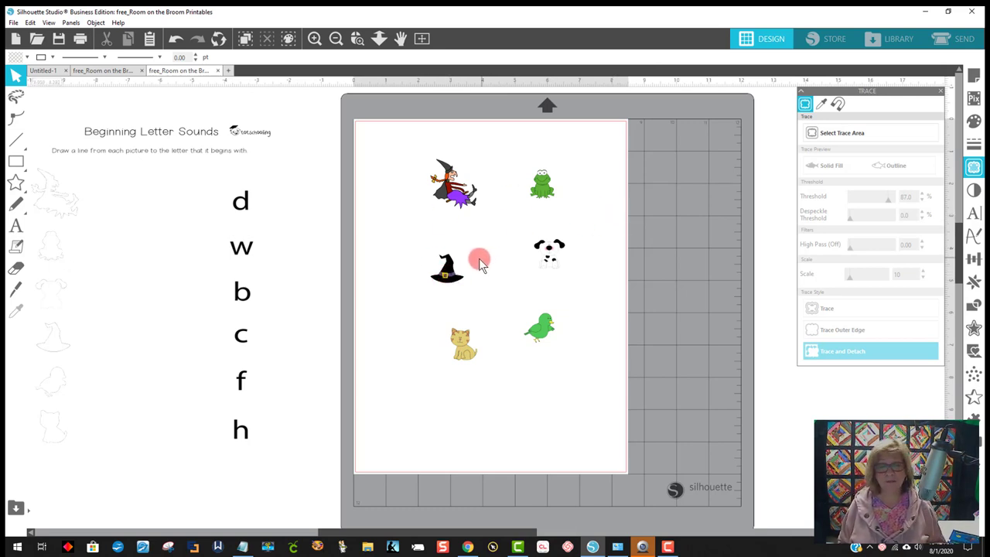
click(450, 283)
drag(450, 283, 182, 277)
drag(466, 349, 454, 268)
Step: Give the five pictures a 0.125 in rounded offset with no outline colour
click(395, 135)
drag(395, 135, 584, 374)
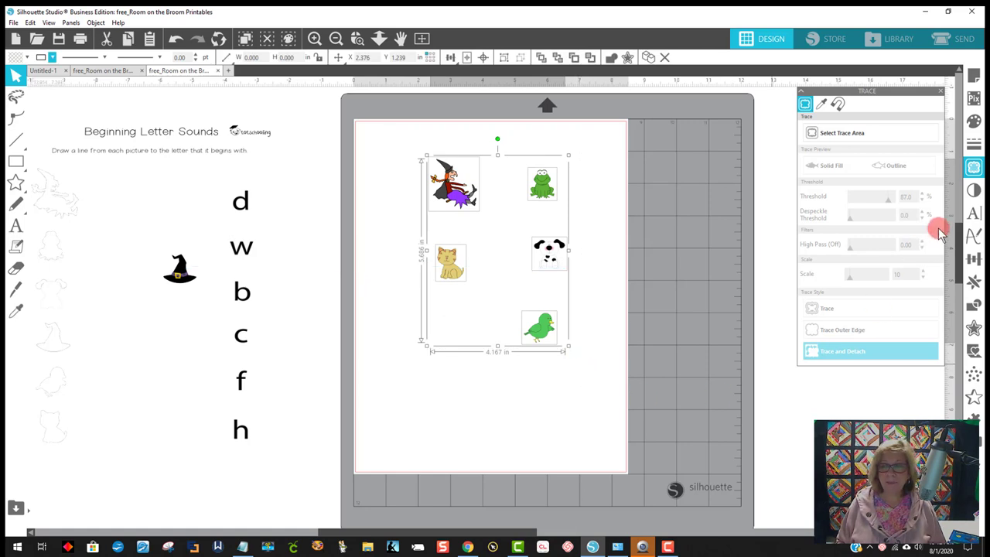
click(975, 329)
click(845, 116)
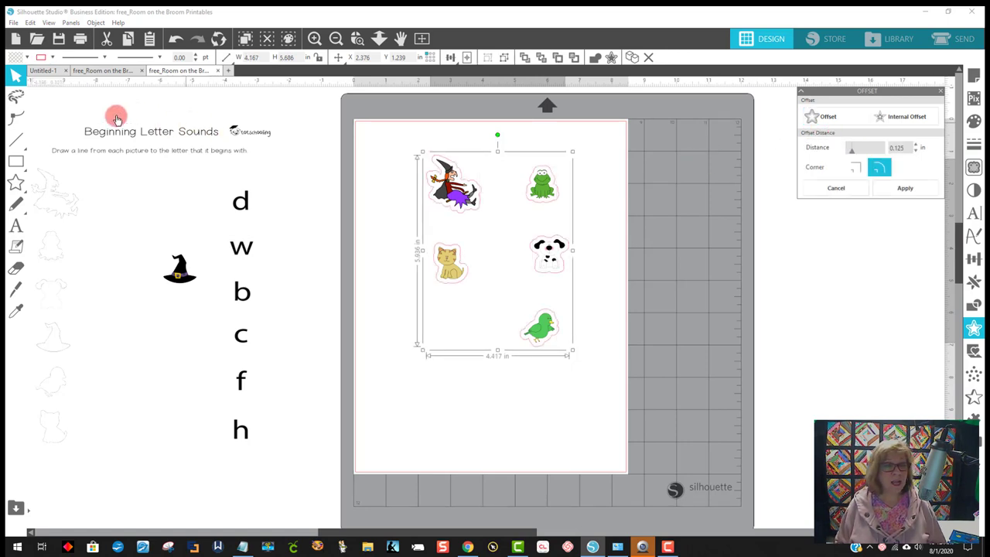
click(17, 58)
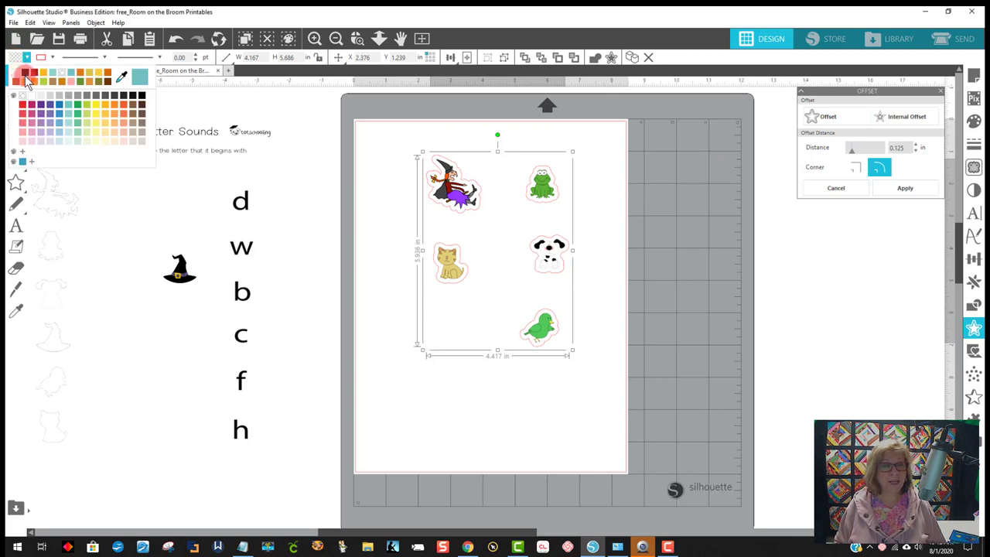
click(17, 74)
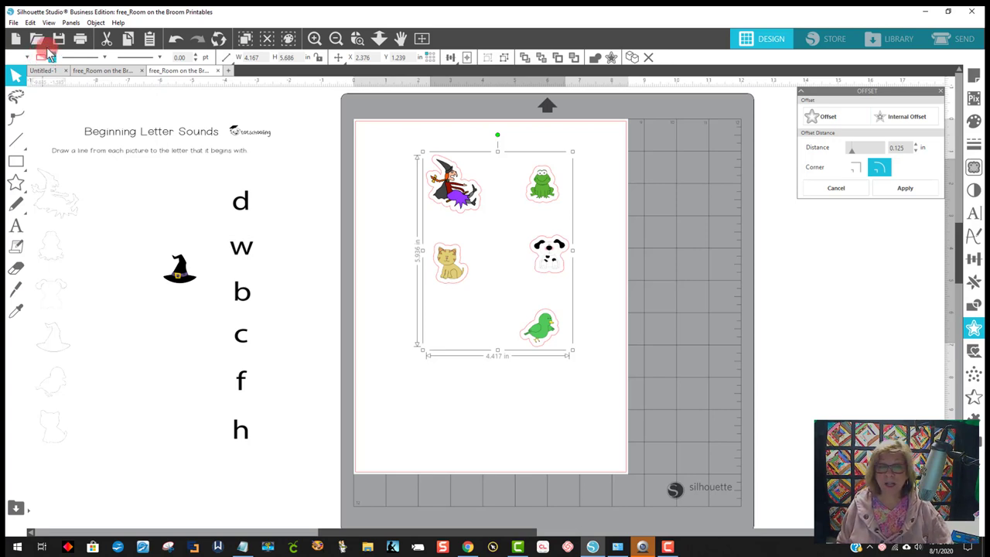
click(42, 61)
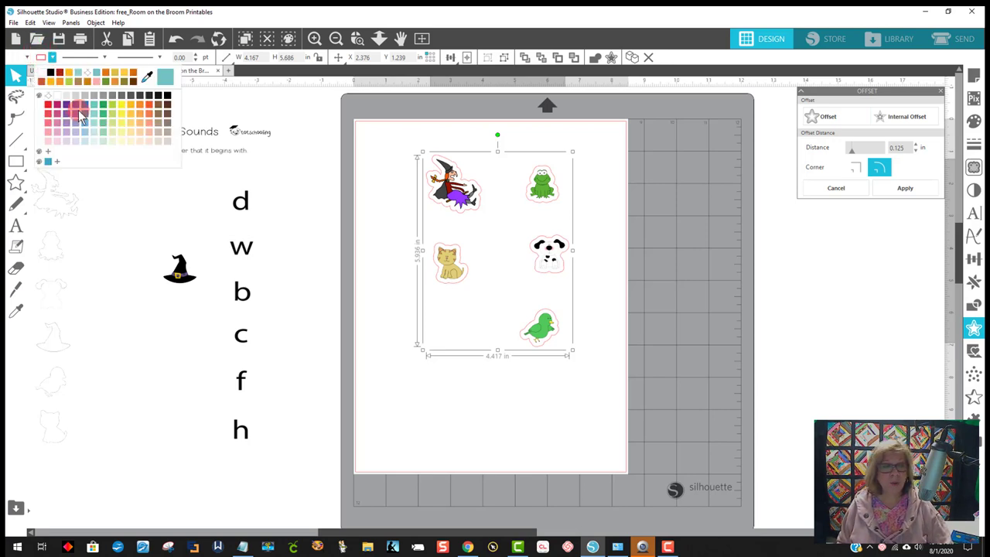
click(89, 95)
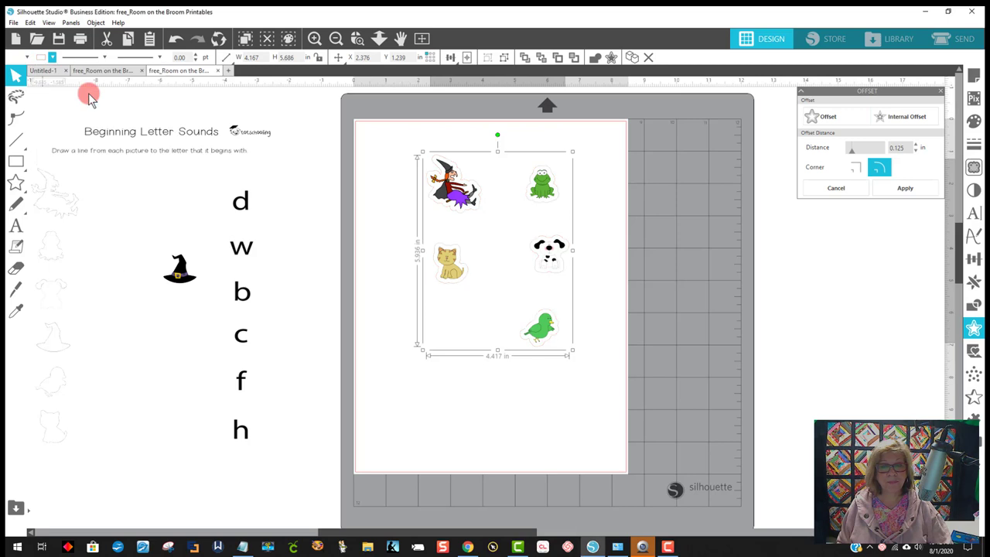
Step: Group all the sticker pictures together
click(347, 376)
drag(546, 405, 397, 123)
right_click(456, 195)
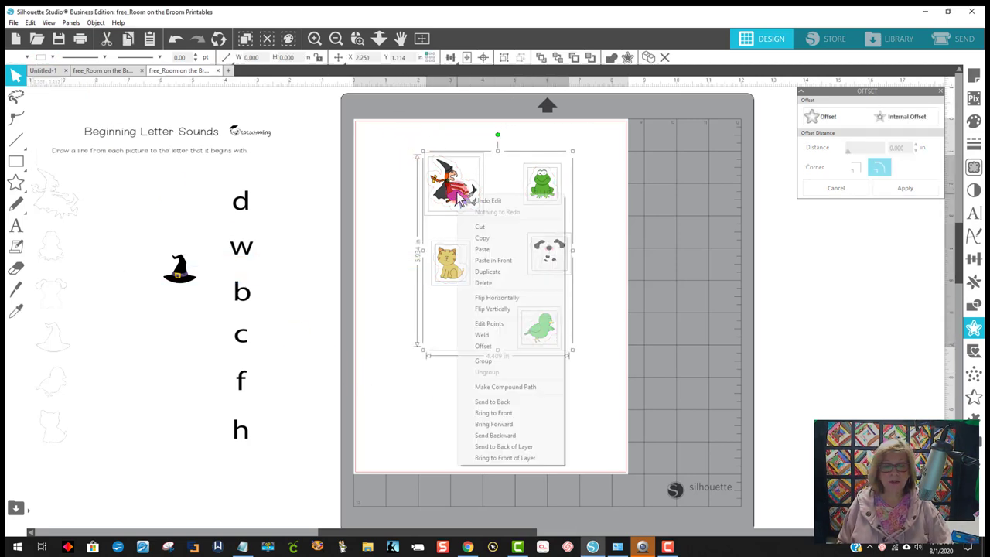
click(487, 361)
click(492, 410)
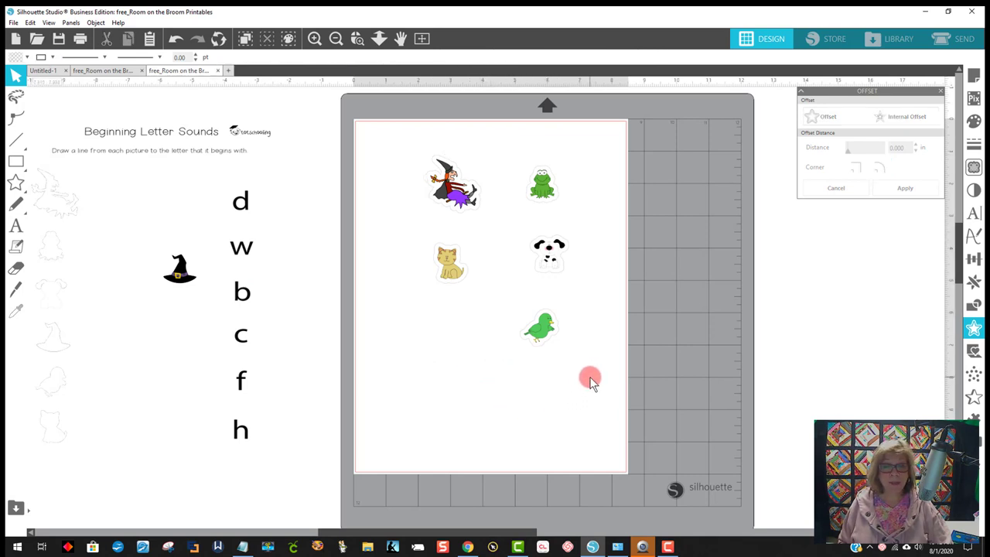
Step: Save the selected sticker group to the hard drive as JPEG 'free_Room on the Broom Printables for cricut'
drag(600, 378, 411, 145)
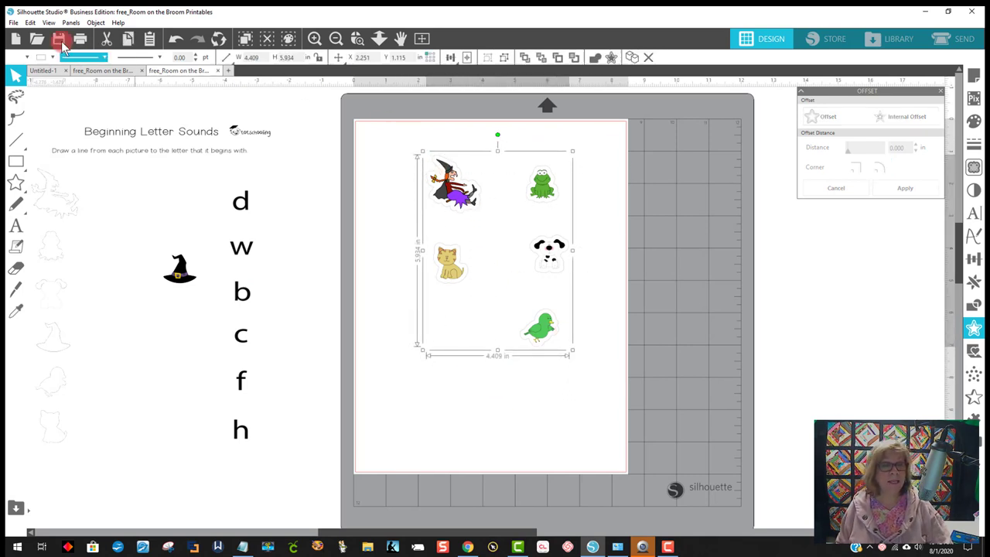
click(13, 22)
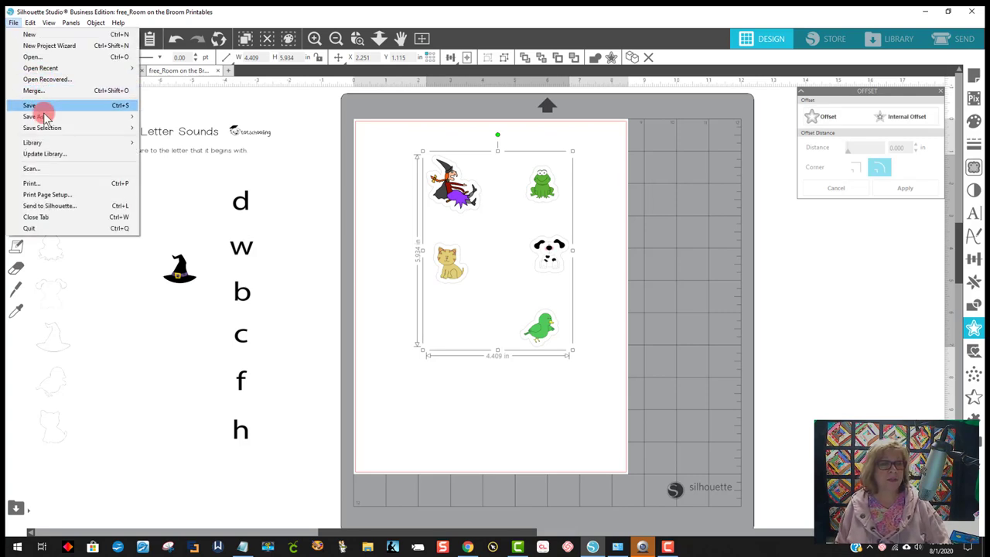
mouse_move(40, 126)
click(177, 128)
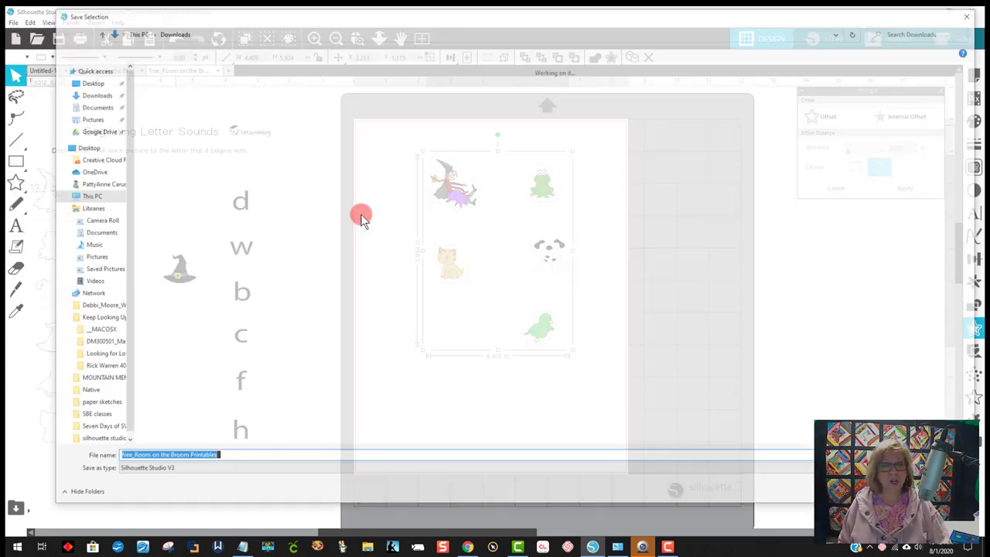
click(217, 457)
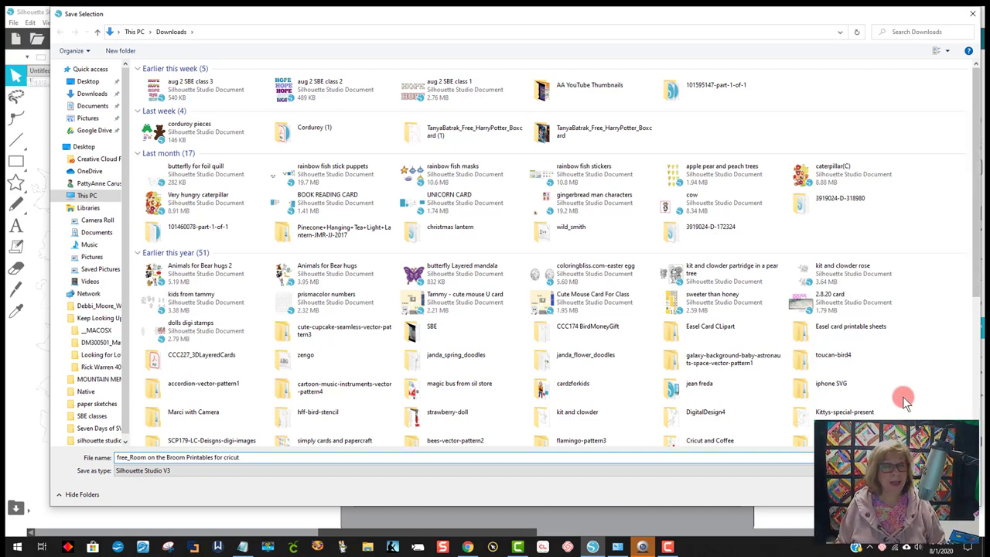
click(175, 477)
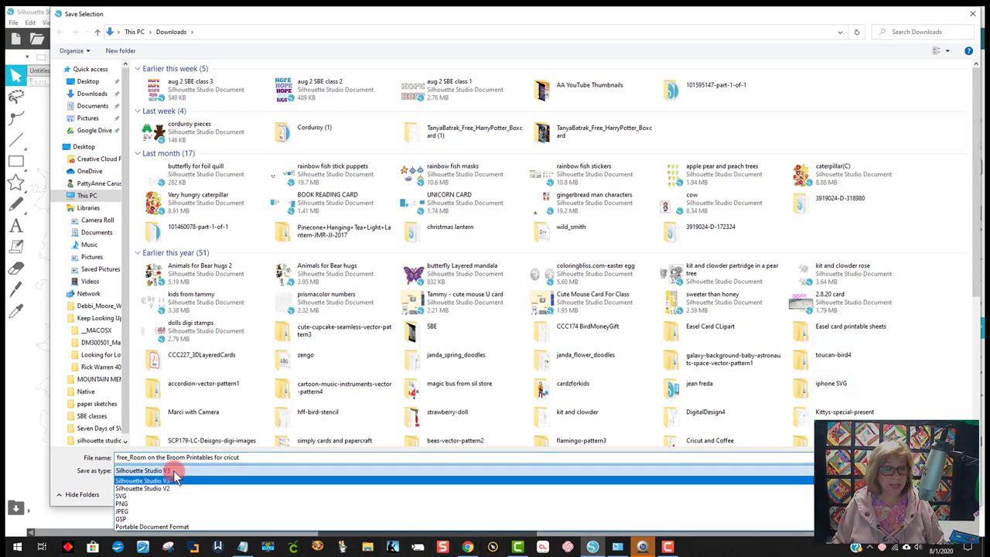
click(166, 509)
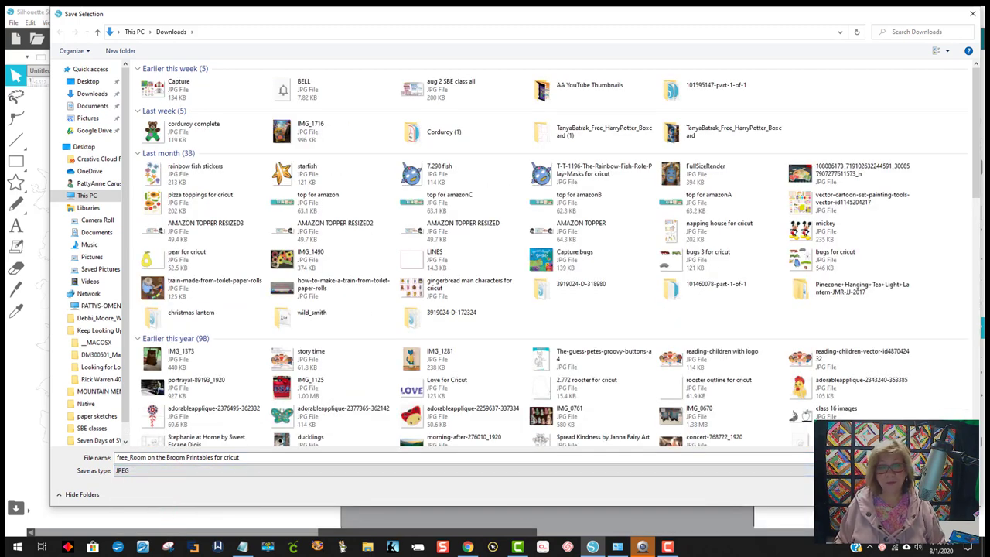
key(Return)
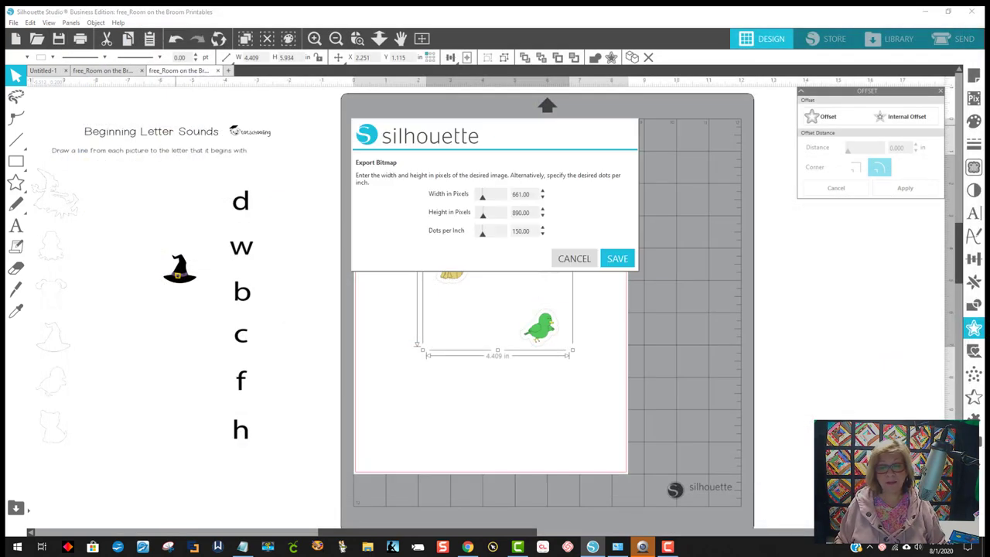
Step: Export the bitmap at 661 × 890 px and 150 DPI
click(617, 260)
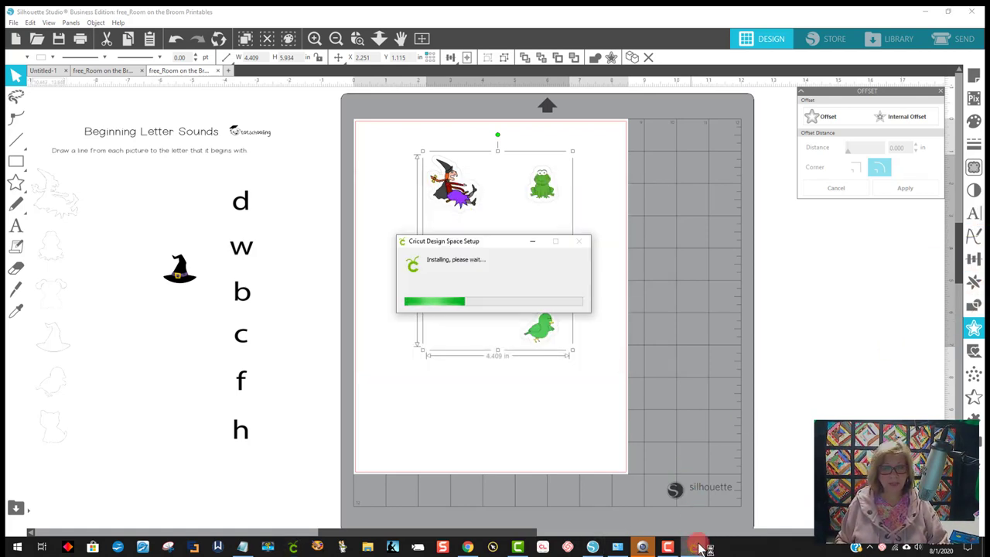
Step: Start a new Cricut Design Space project and choose to upload an image
mouse_move(696, 546)
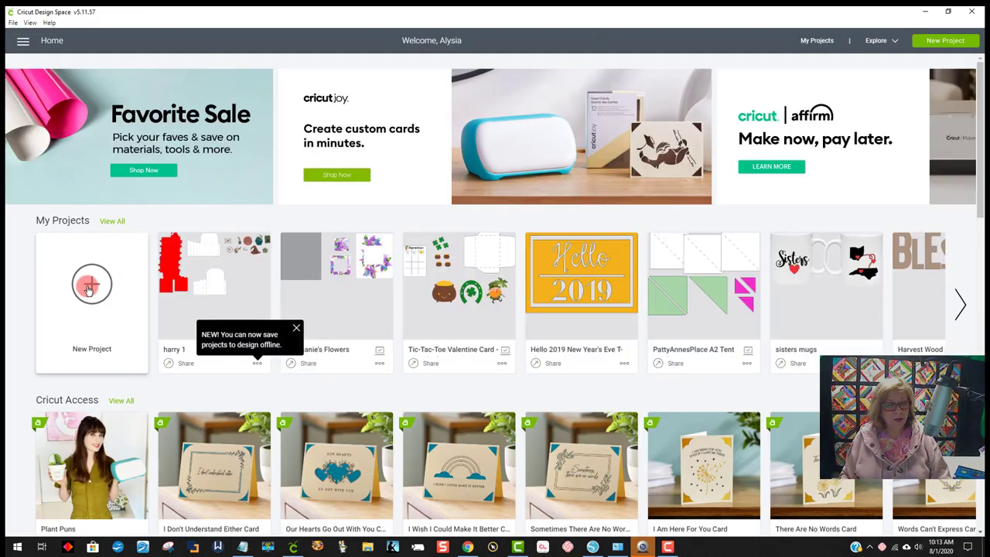
click(88, 289)
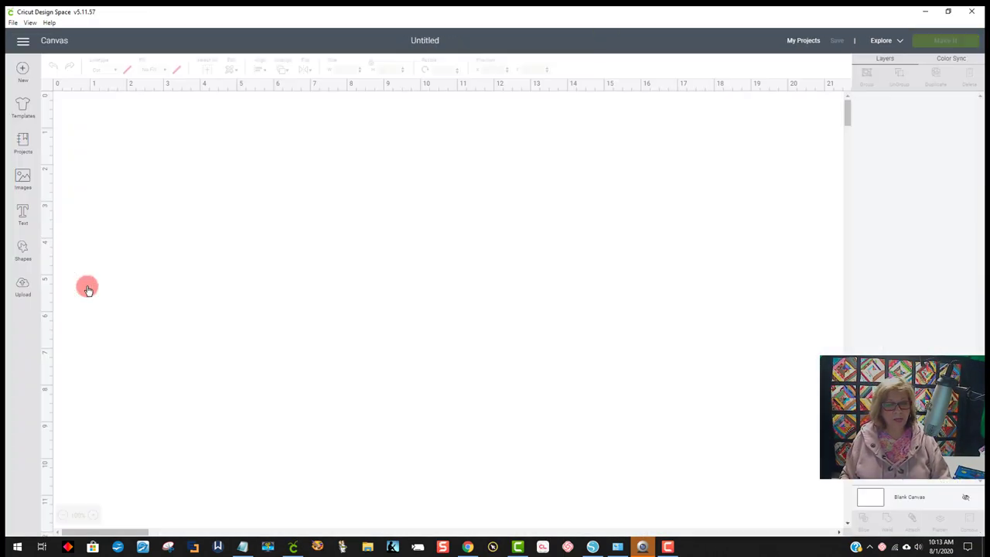
click(24, 289)
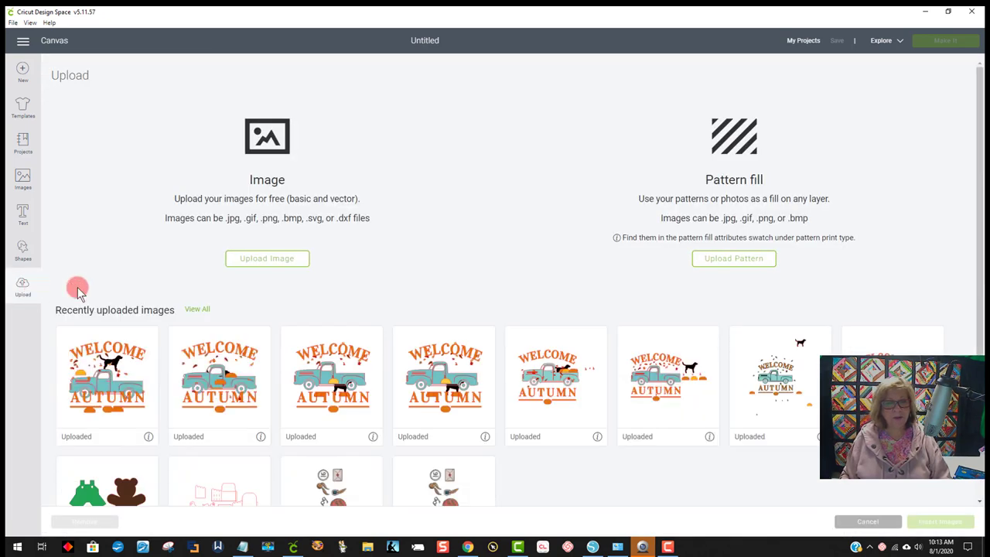
click(267, 259)
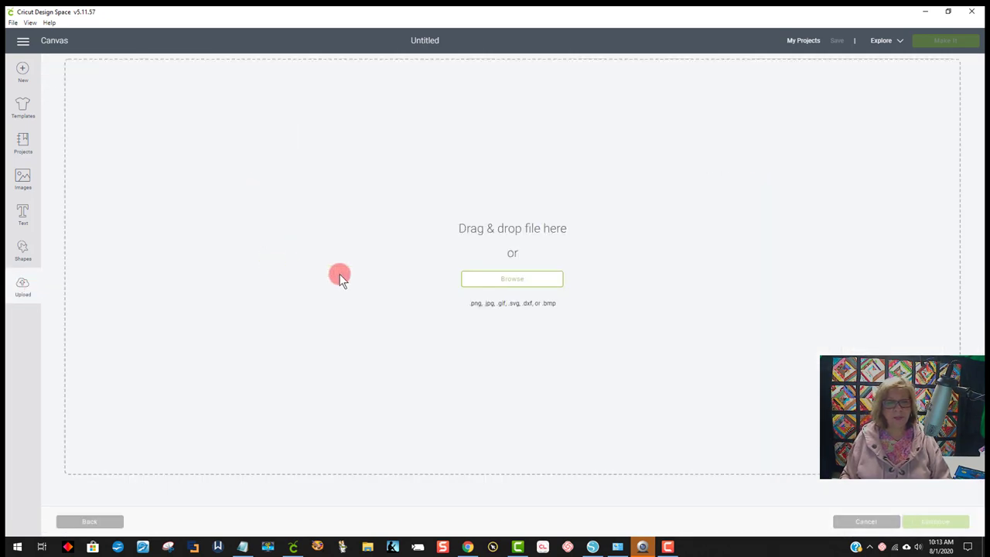
Step: Pick the 'free_Room on the Broom Printables for cricut' JPG from Downloads for upload
click(512, 280)
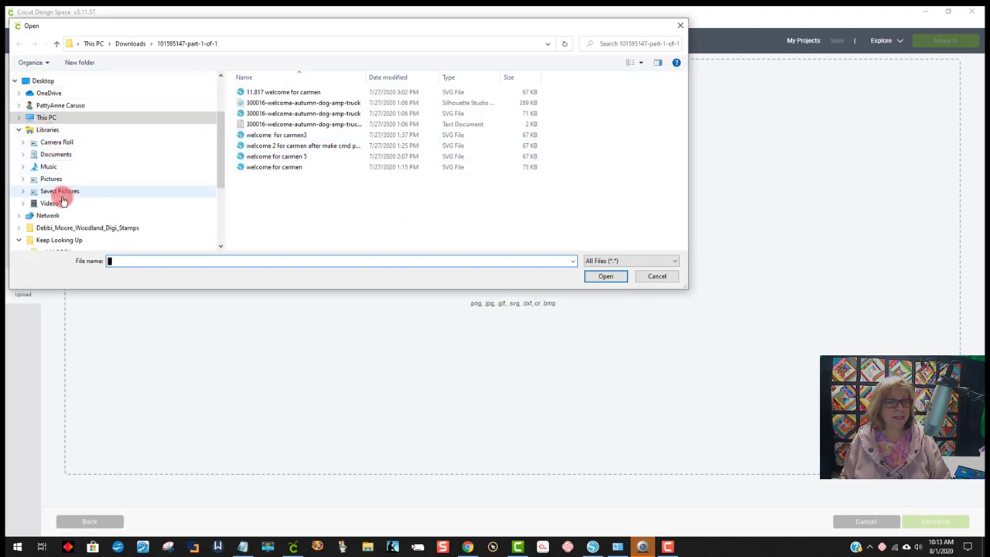
scroll(112, 140, up, 2)
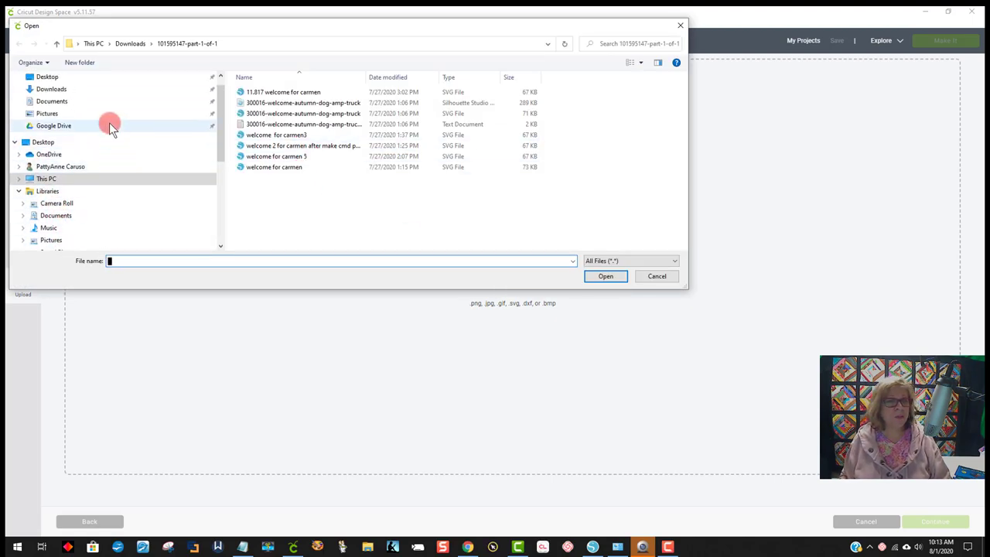
click(83, 89)
scroll(373, 135, up, 1)
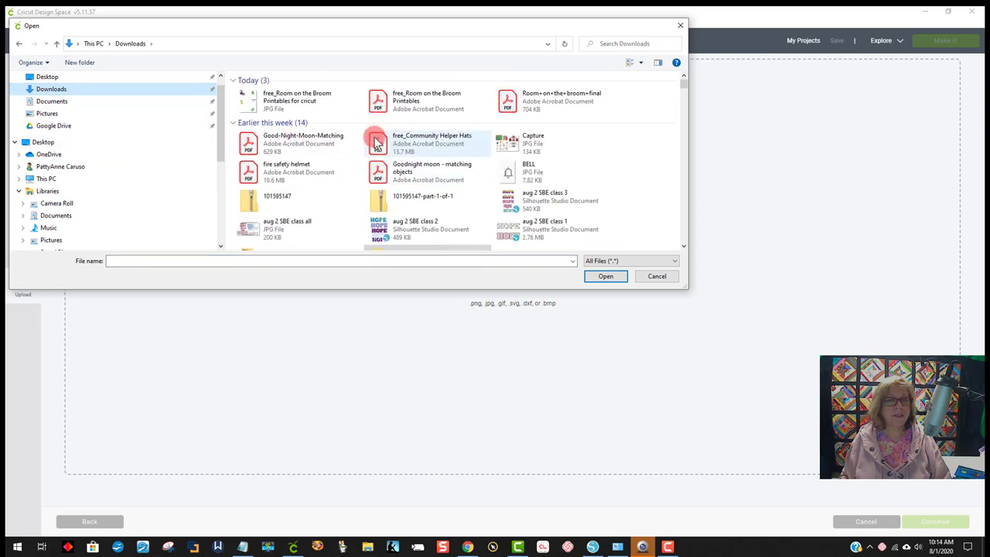
click(284, 103)
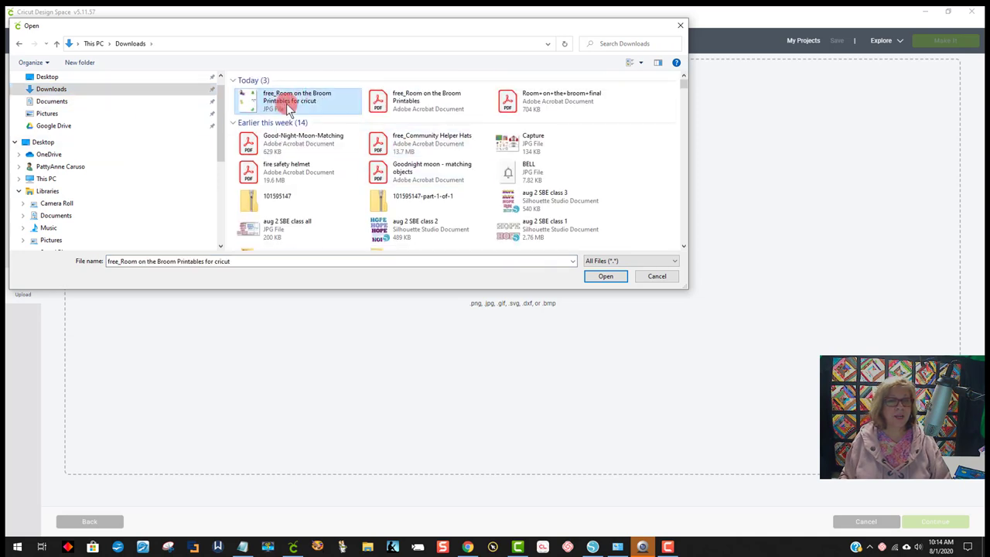
click(614, 277)
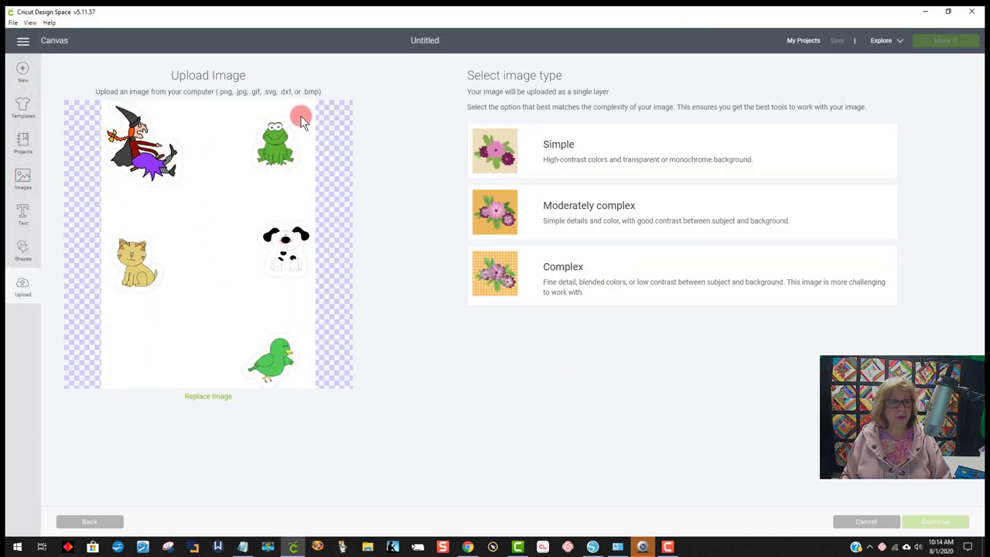
Step: Mark the sticker sheet as a Complex image, try a background erase, then undo it
click(603, 283)
click(928, 522)
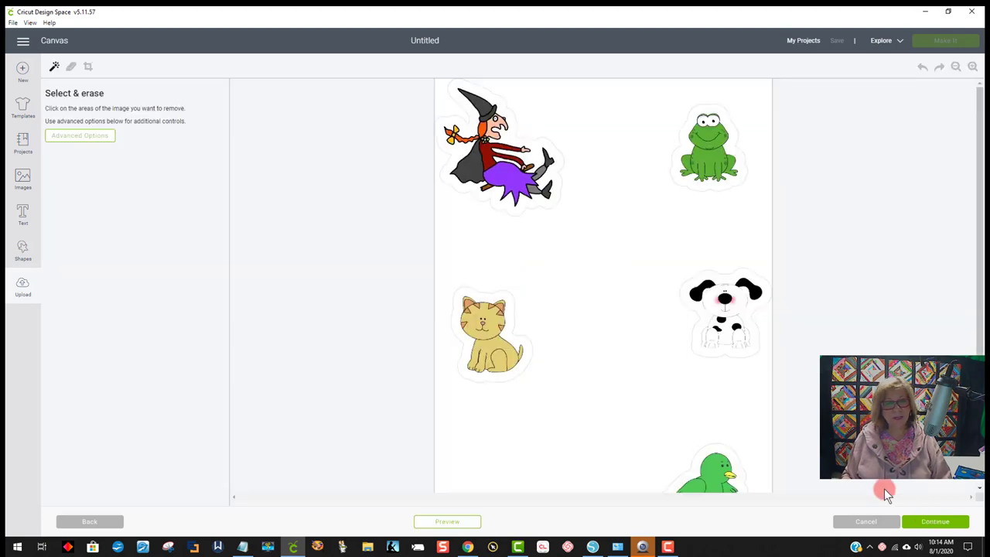
click(597, 106)
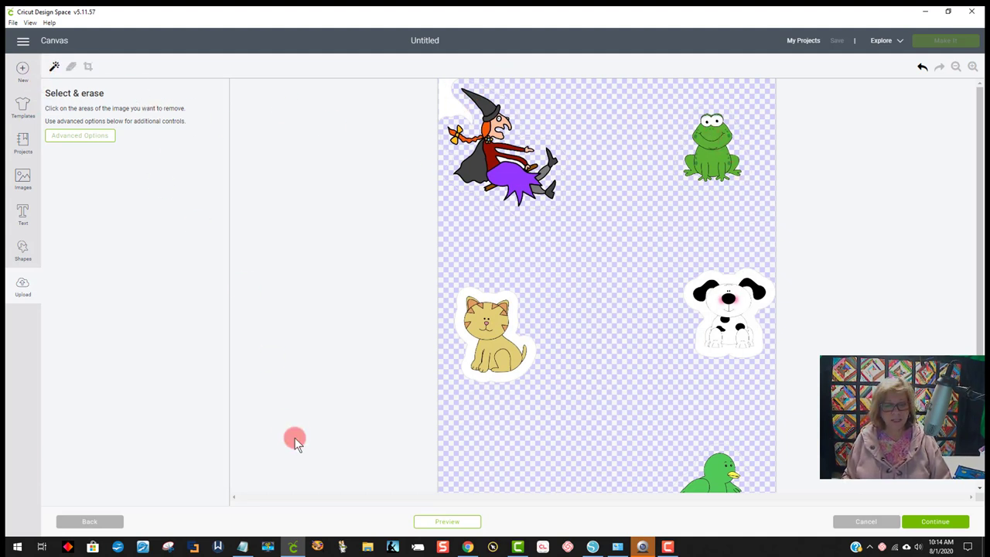
click(922, 65)
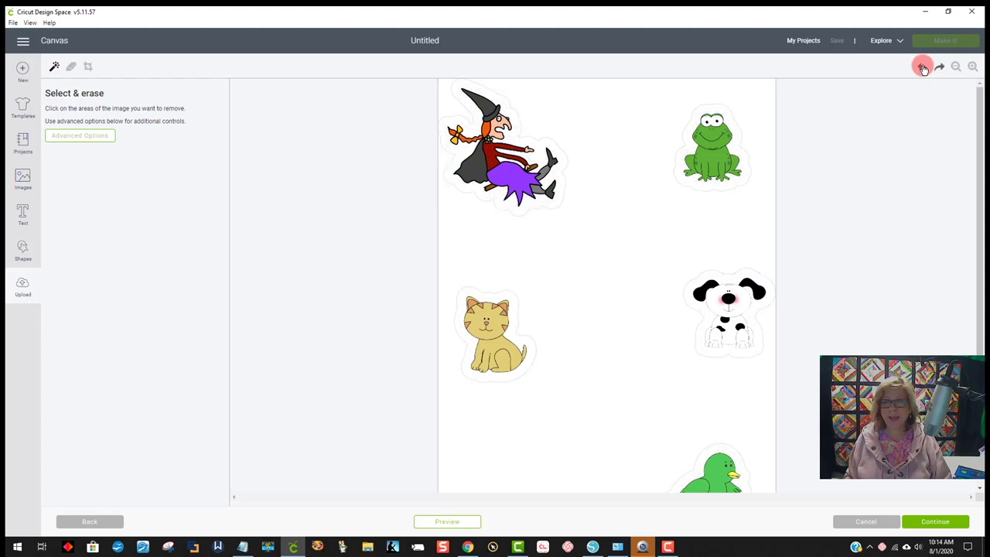
Step: Erase the white background at Color tolerance 8 and continue to the save screen
click(86, 135)
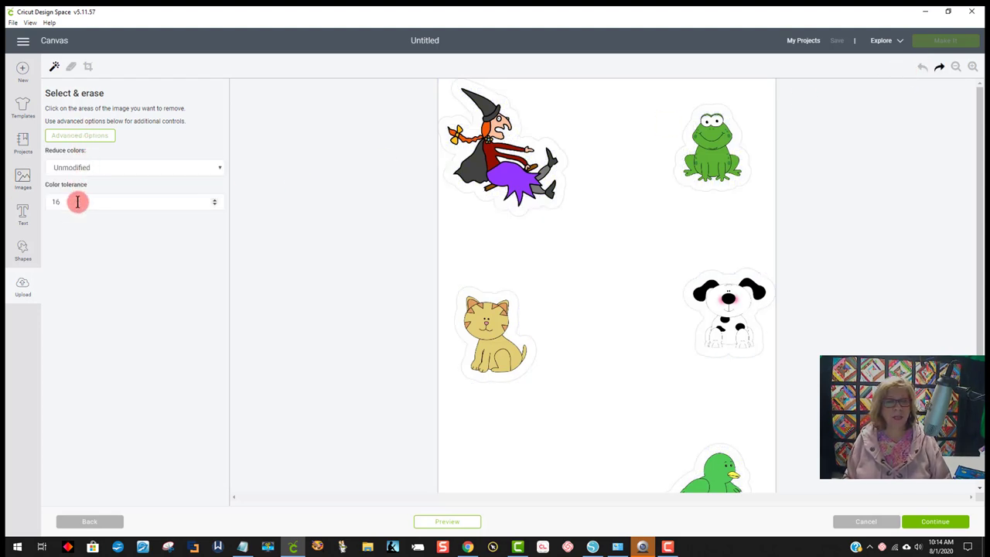
drag(77, 201, 45, 197)
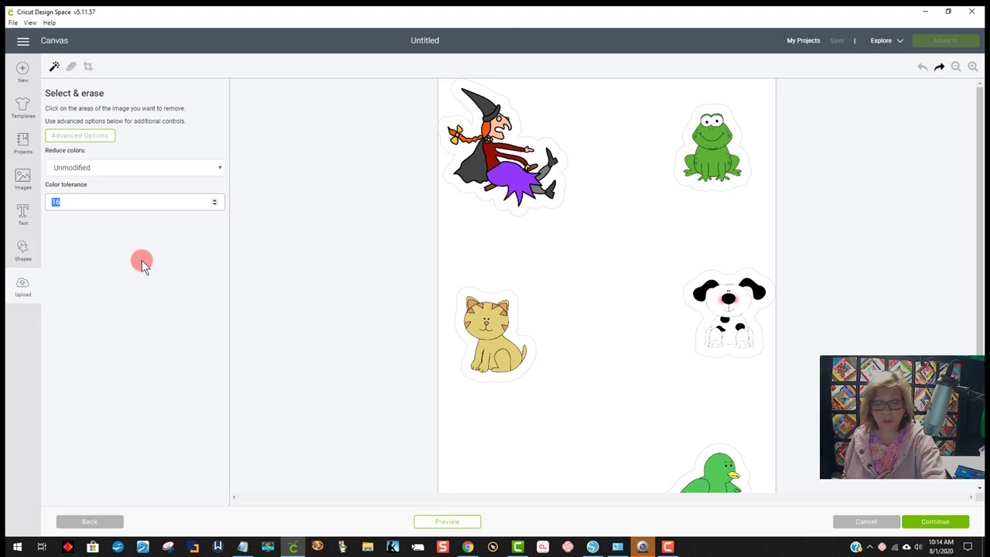
text(8)
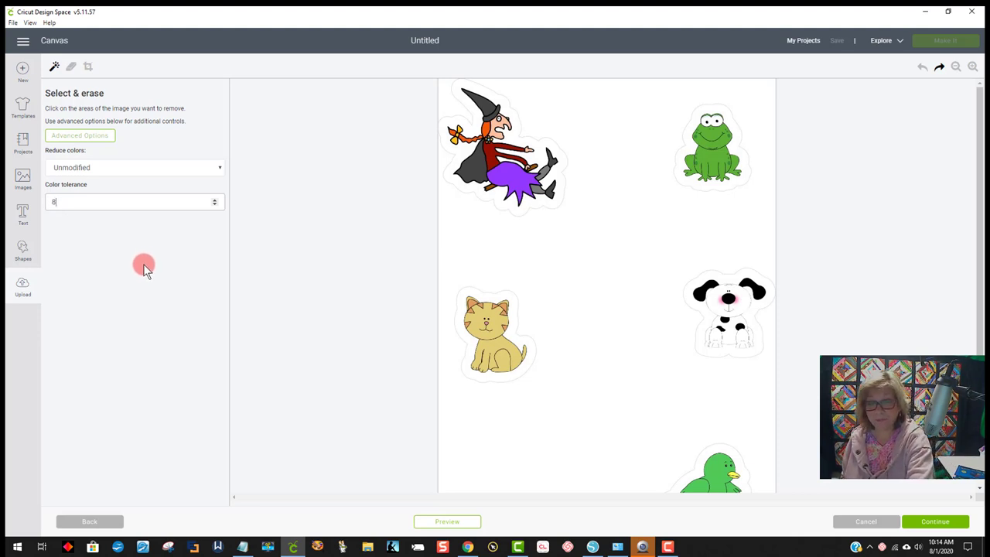
click(524, 232)
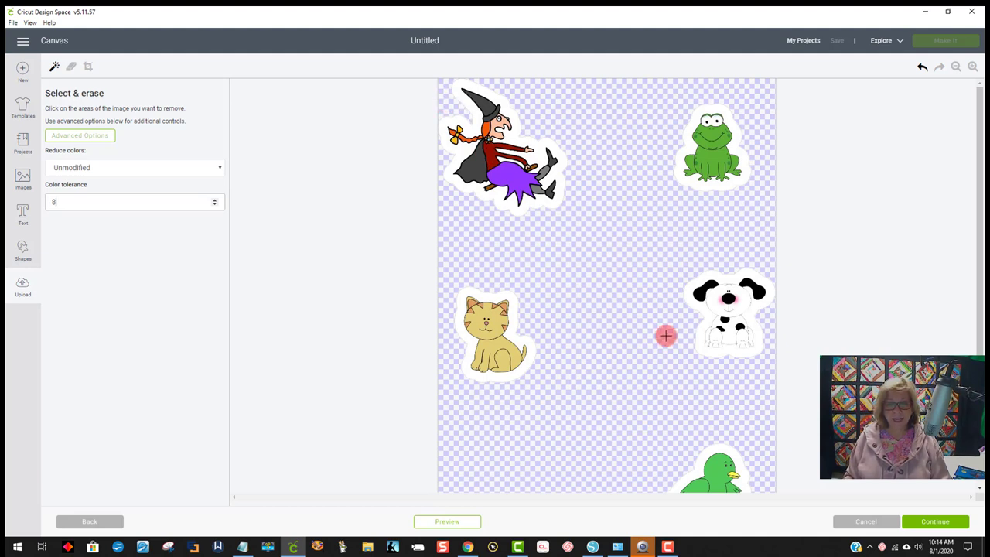
scroll(650, 309, down, 1)
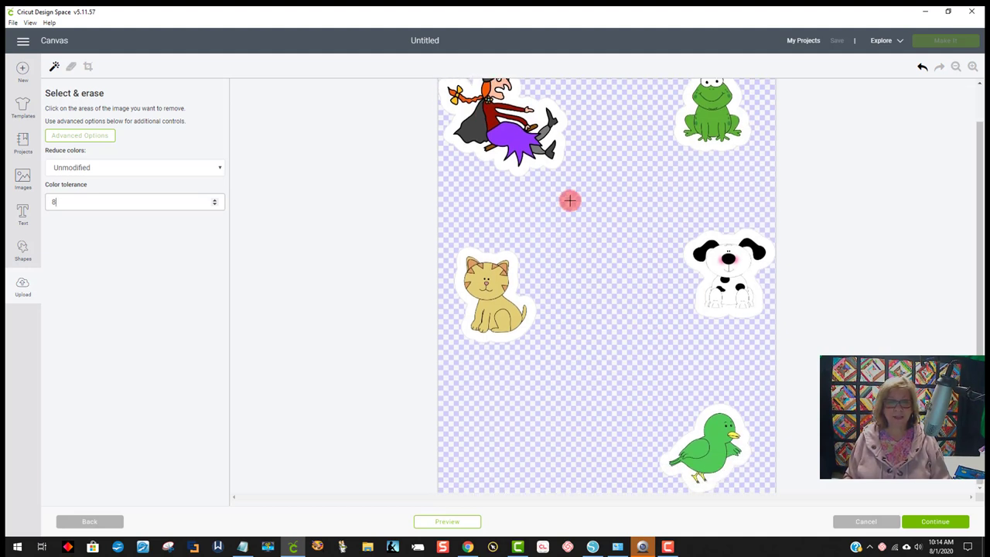
scroll(557, 190, up, 1)
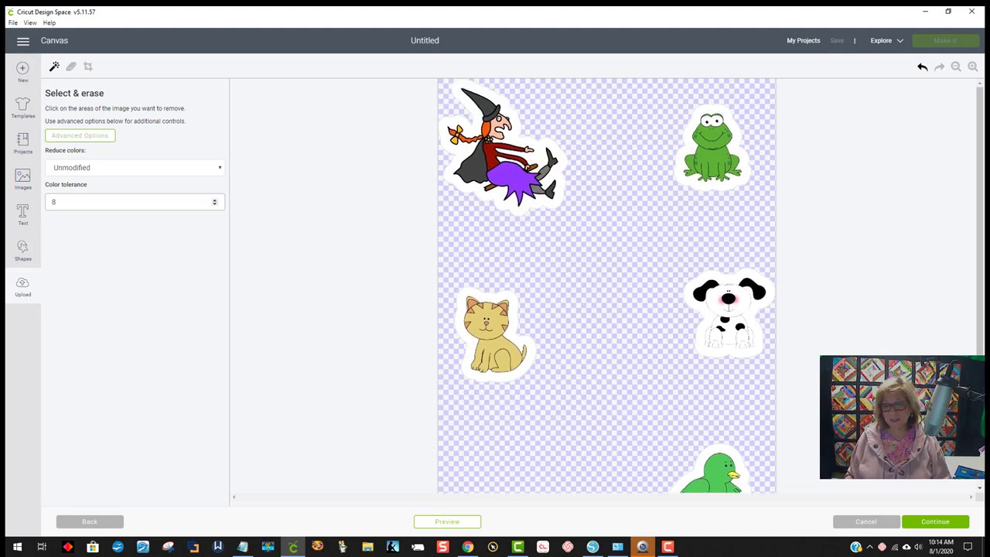
click(932, 524)
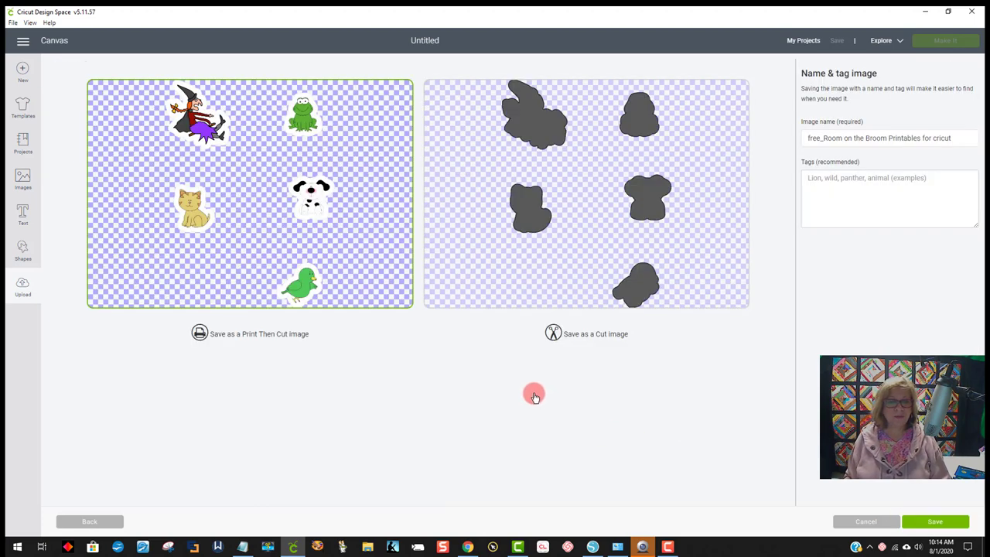
Step: Save the upload as a Print Then Cut image and insert it onto the canvas
click(937, 523)
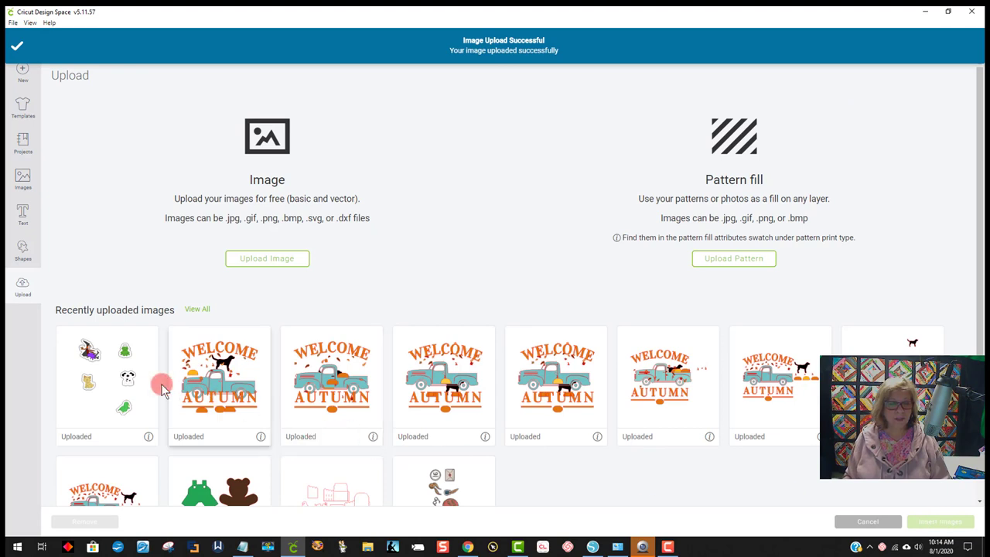
click(152, 379)
click(938, 523)
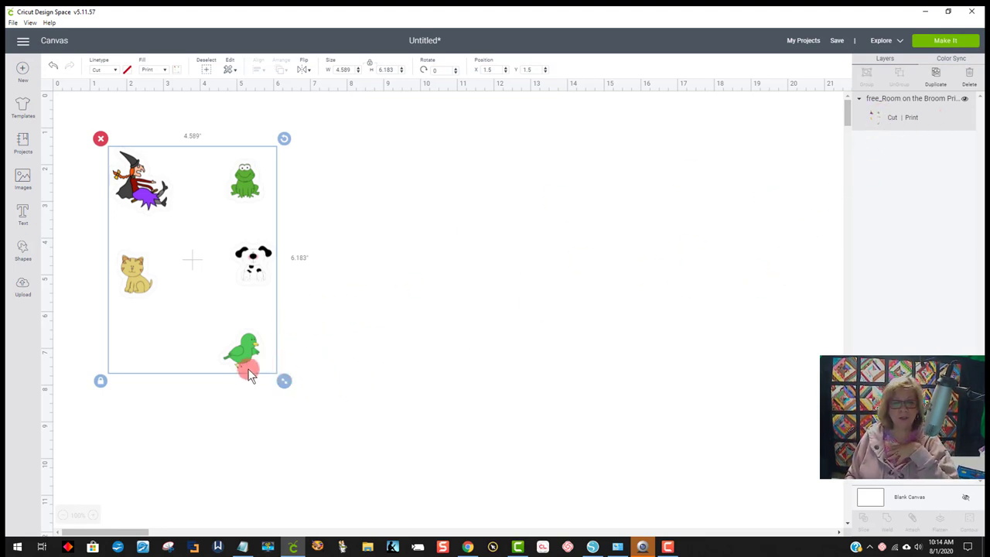
Step: Add a square about 1.347 in over the bird sticker, then switch to Silhouette Studio
click(22, 252)
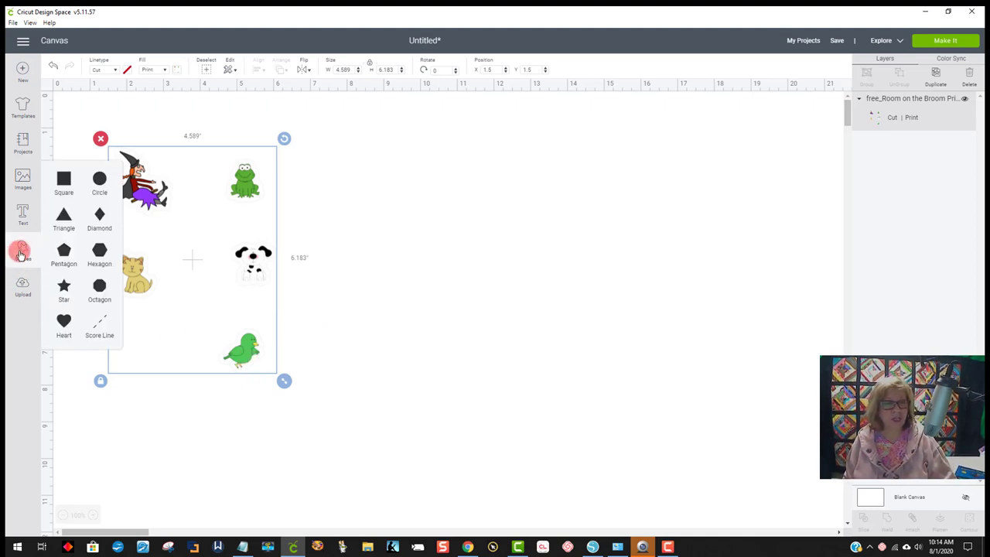
click(57, 193)
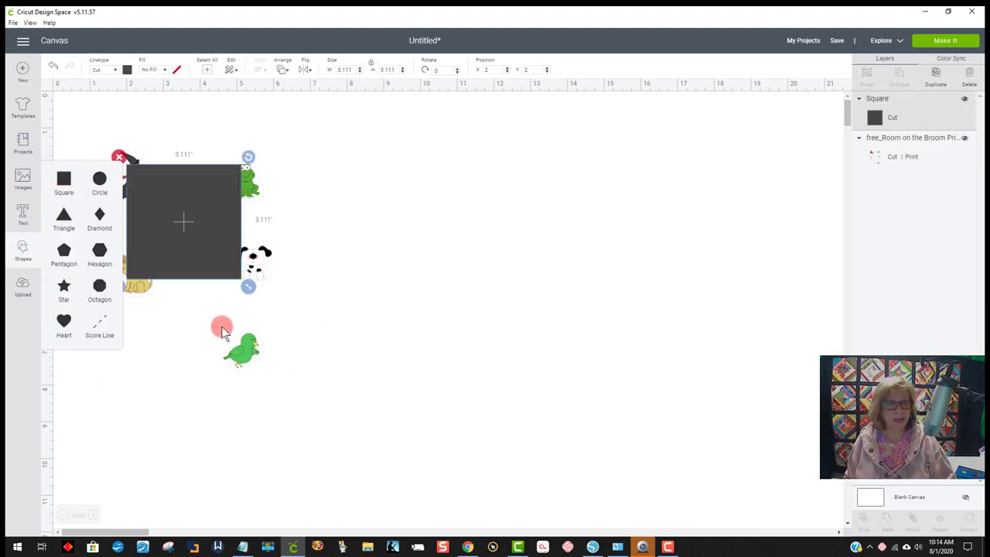
drag(221, 327, 245, 355)
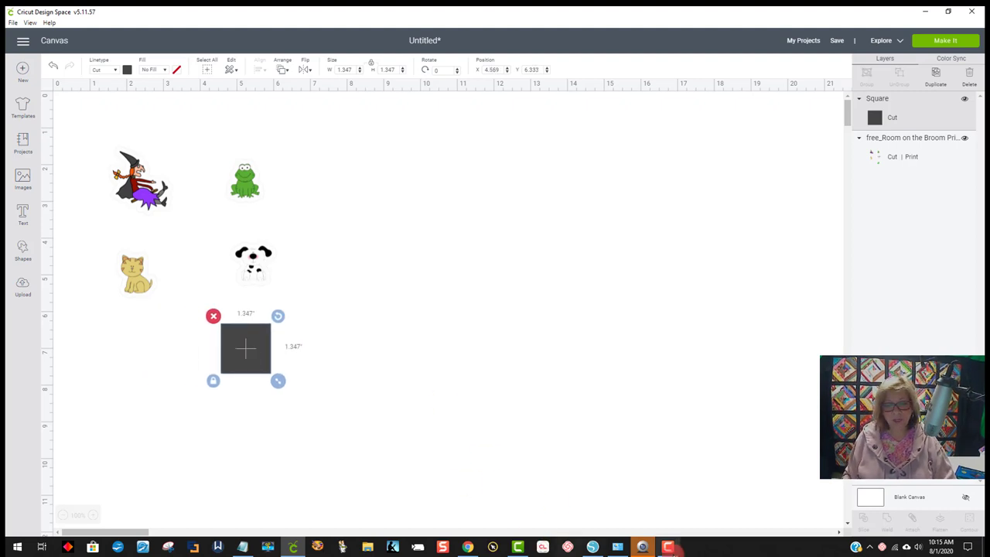
click(592, 545)
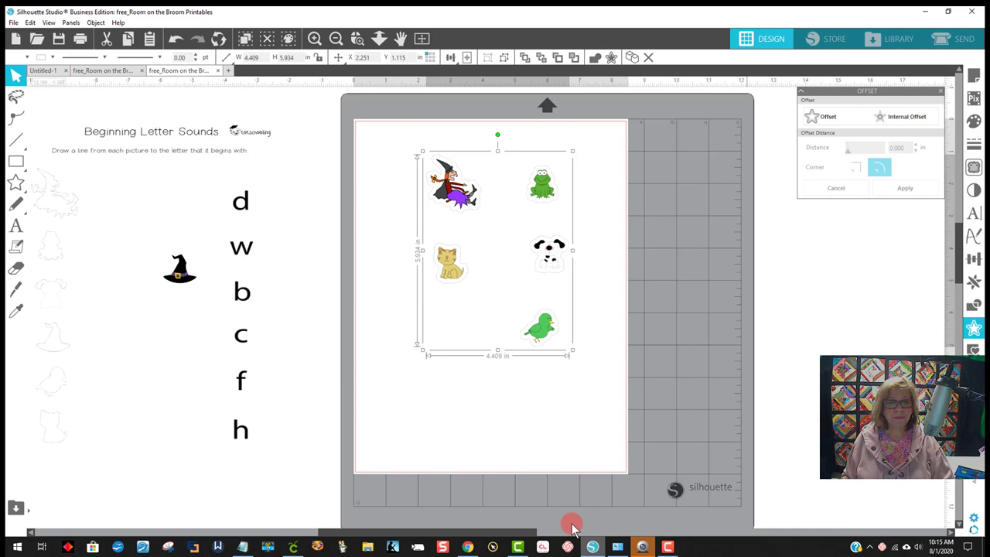
Step: Export the selection as JPEG '4.409 free_Room on the Broom Printables for cricut' at 661 × 890 px
click(13, 22)
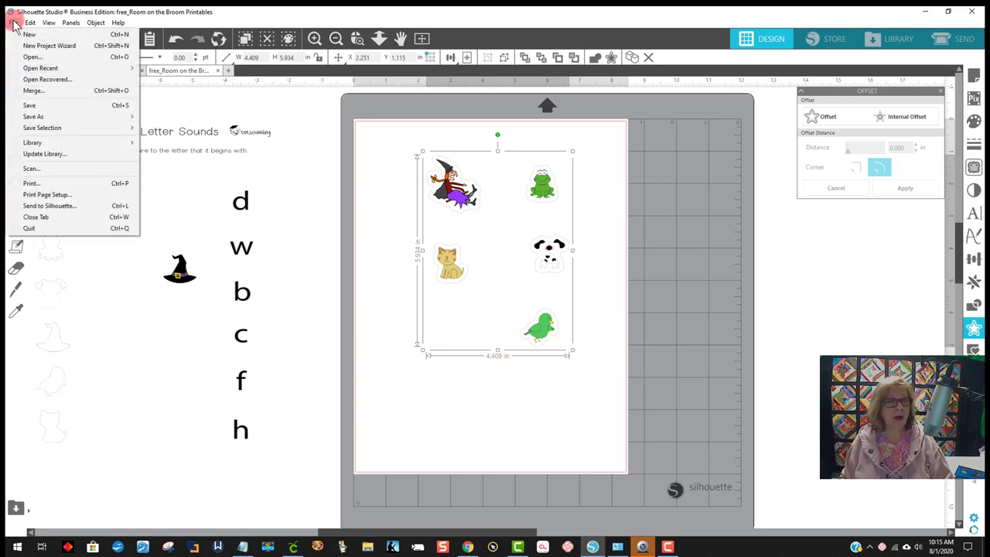
mouse_move(42, 130)
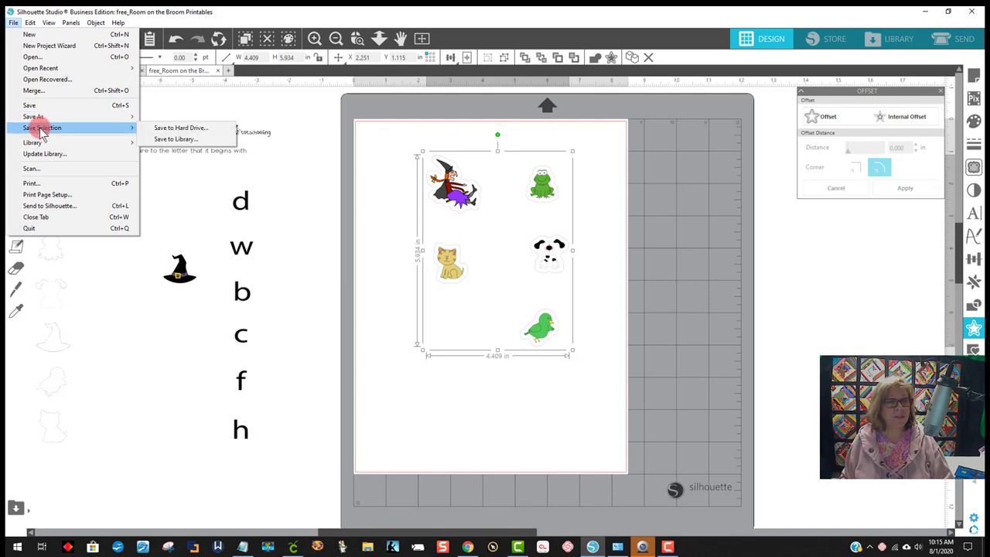
click(181, 128)
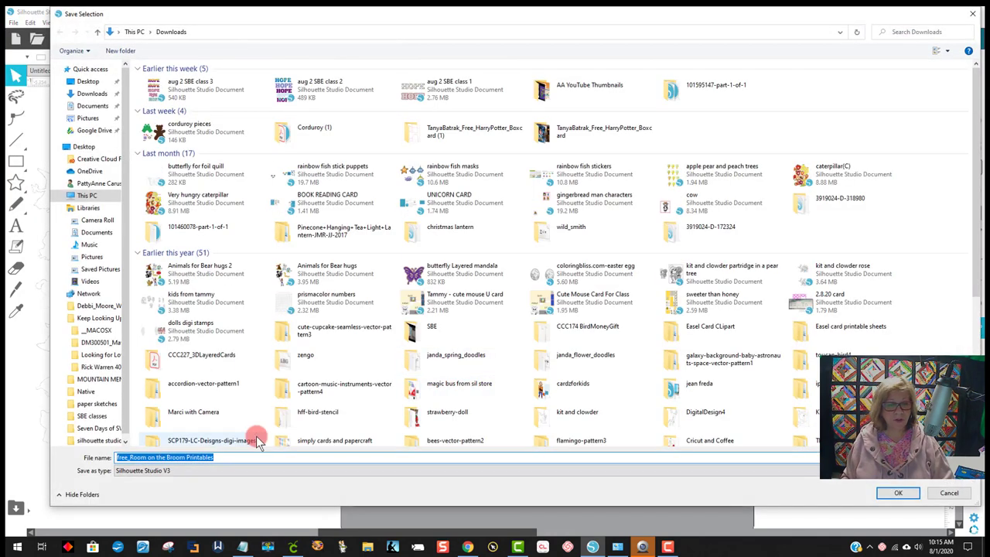
click(121, 457)
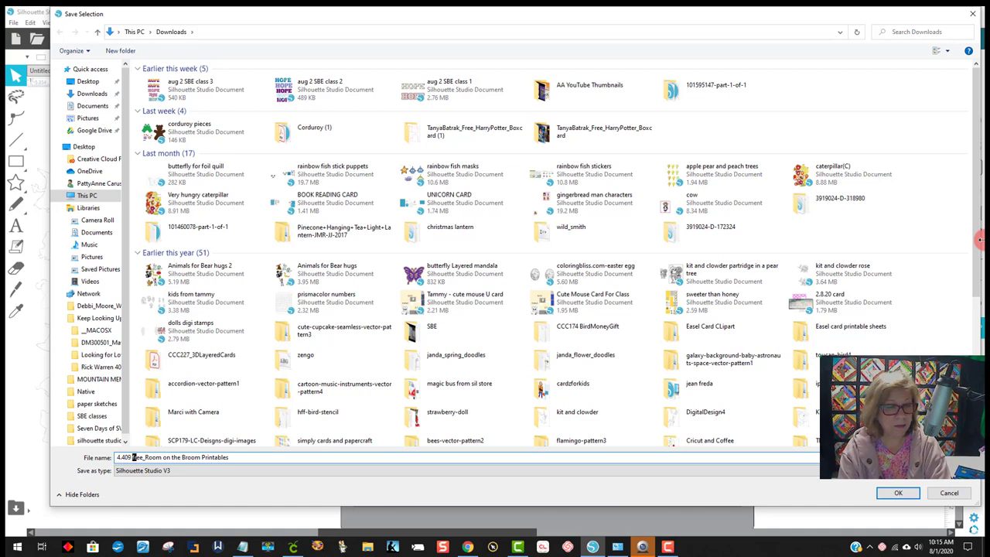
click(231, 457)
text(for cricut)
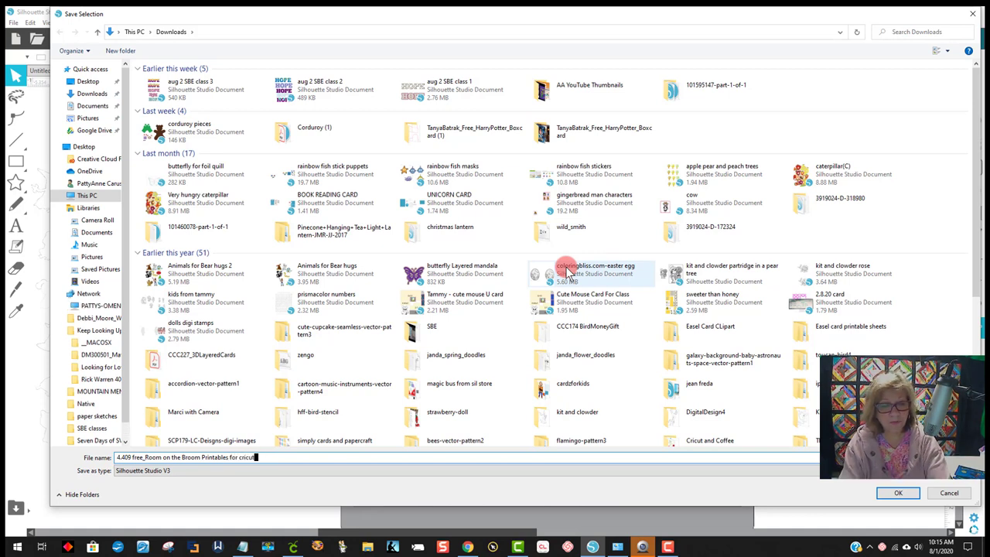
click(172, 470)
click(138, 501)
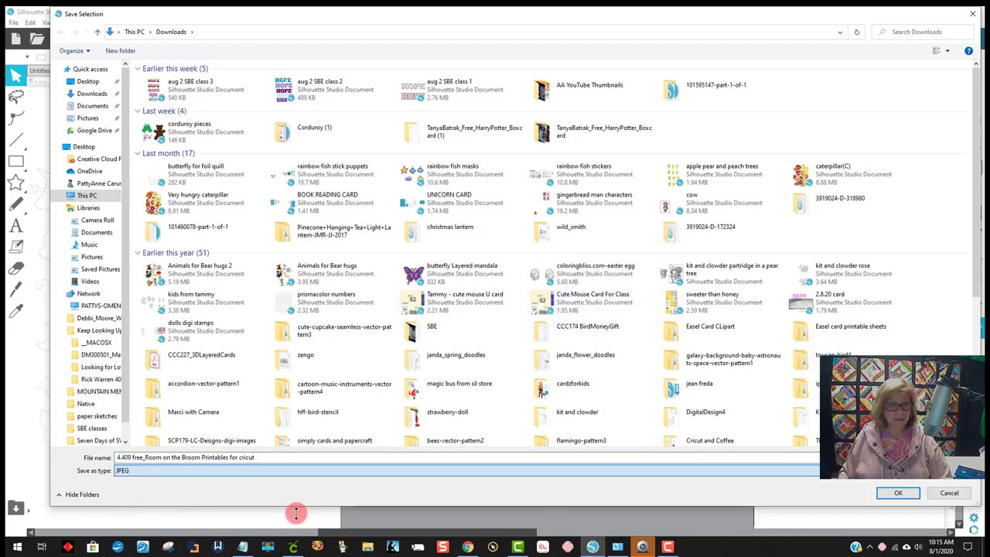
click(889, 492)
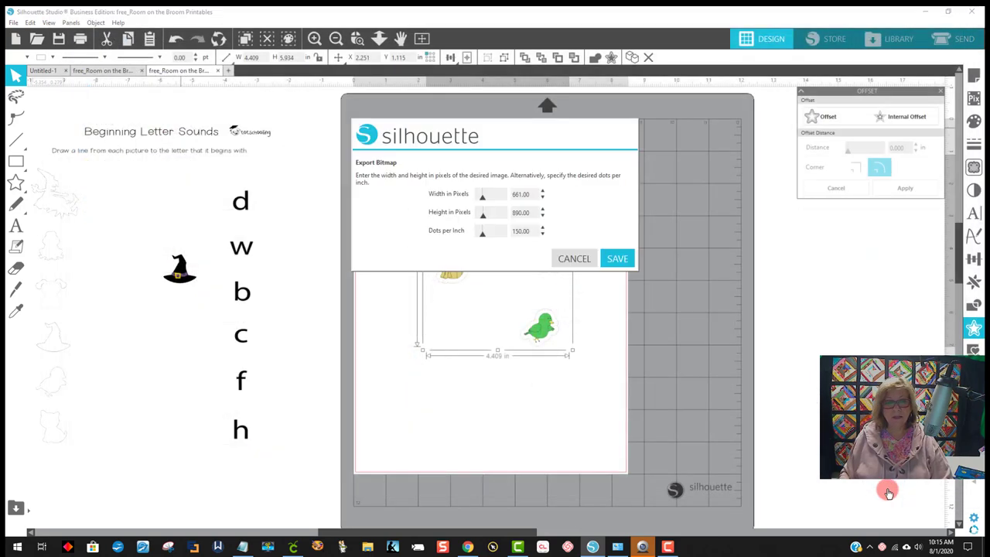
click(614, 258)
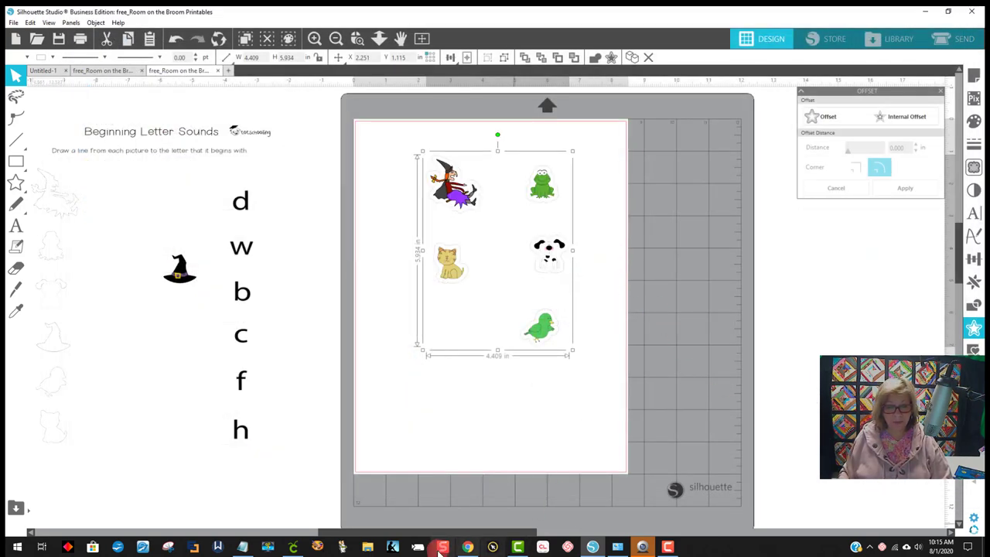
Step: Back in Cricut Design Space, delete the square and move the sticker group top-left
click(294, 547)
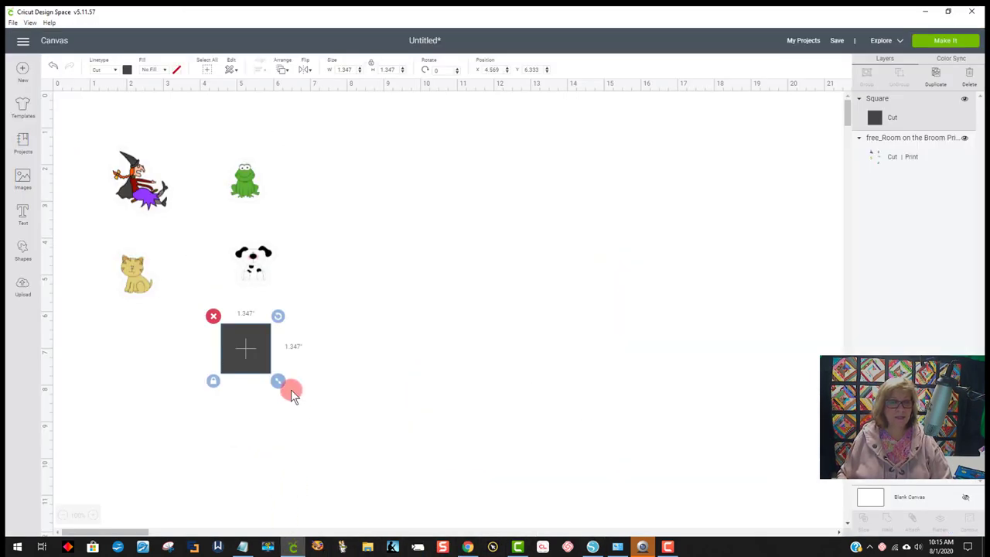
click(212, 317)
drag(139, 180, 101, 156)
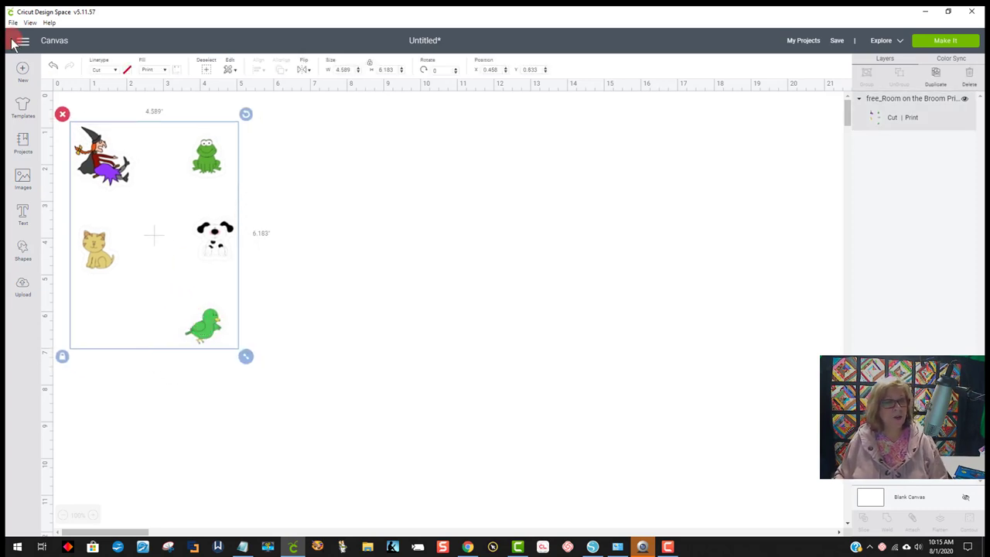
Step: Upload the Room on the Broom printables JPEG from the computer
click(23, 285)
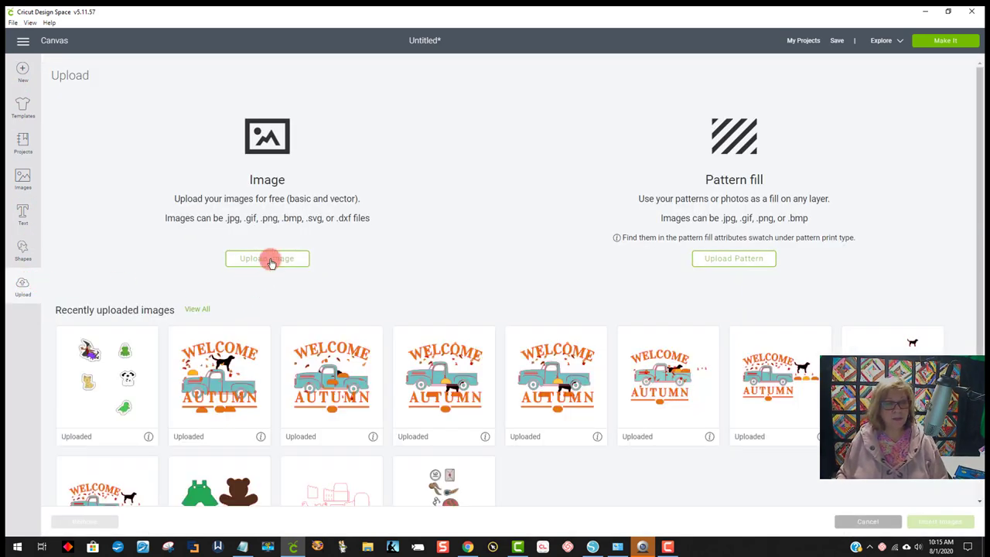
click(267, 259)
click(512, 283)
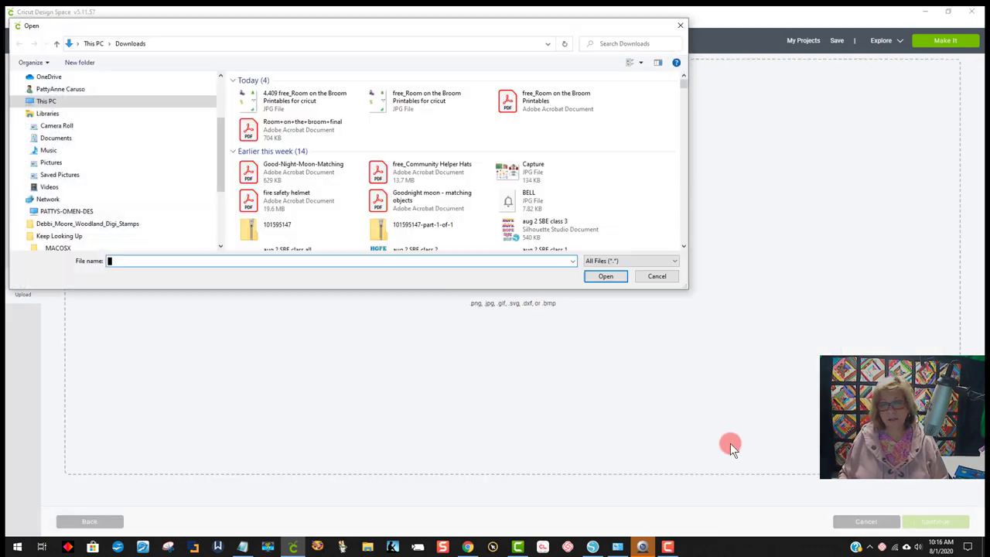
click(267, 99)
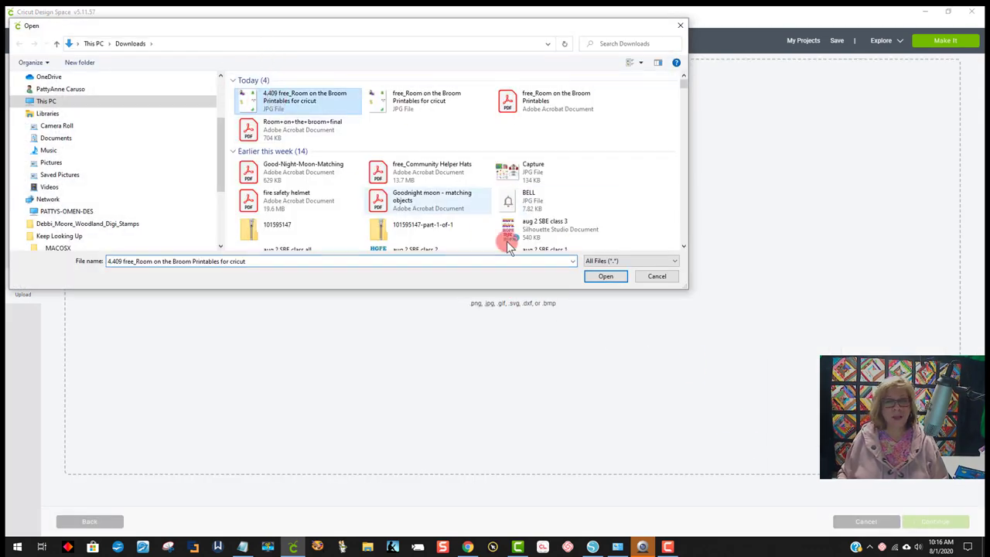
click(606, 276)
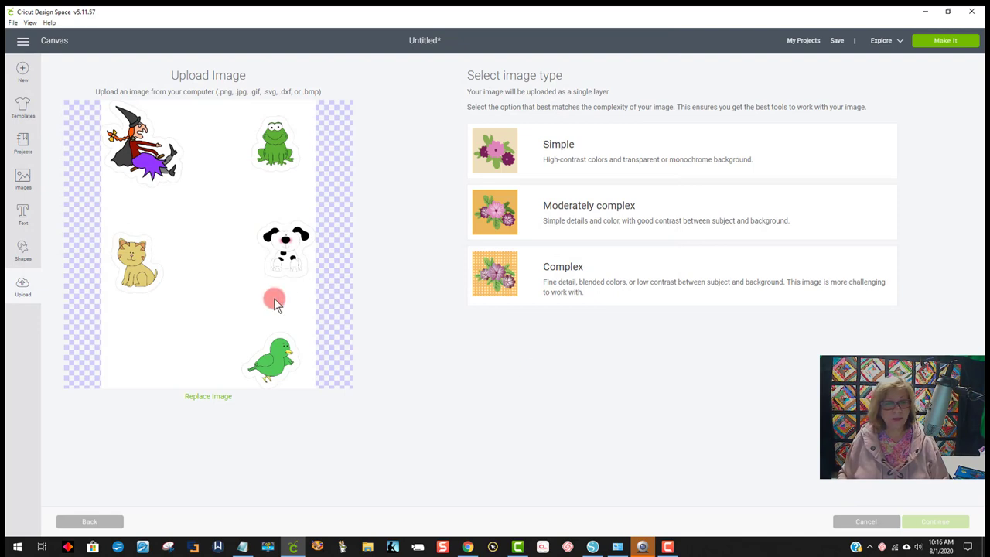
Step: Mark it Complex, erase the white background at Color tolerance 8, and save as Print Then Cut
click(569, 270)
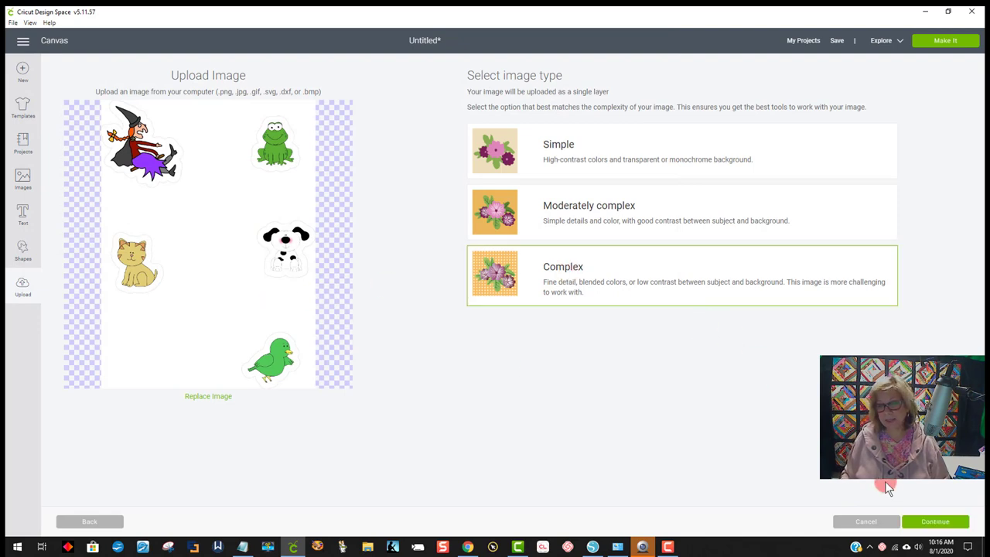
click(931, 522)
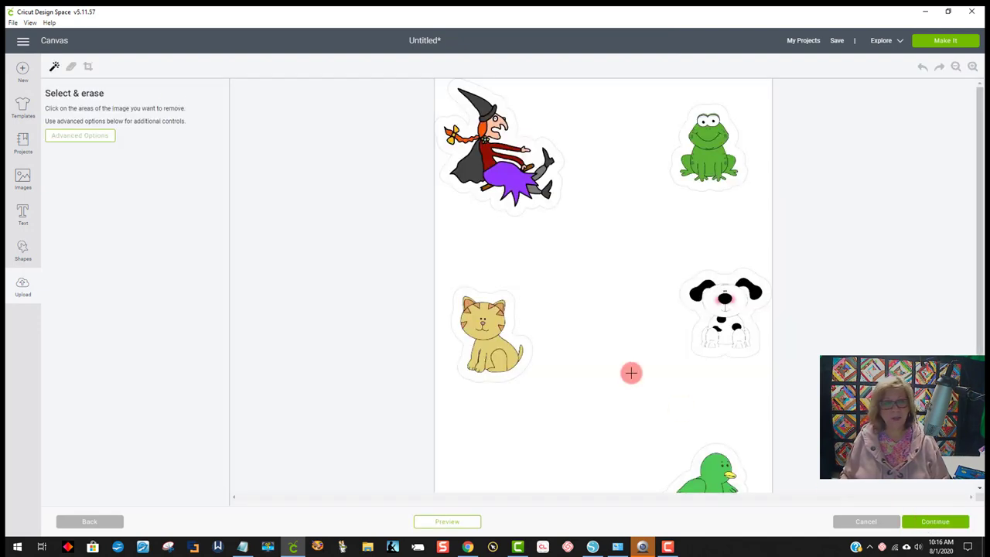
click(81, 141)
double_click(60, 199)
text(8)
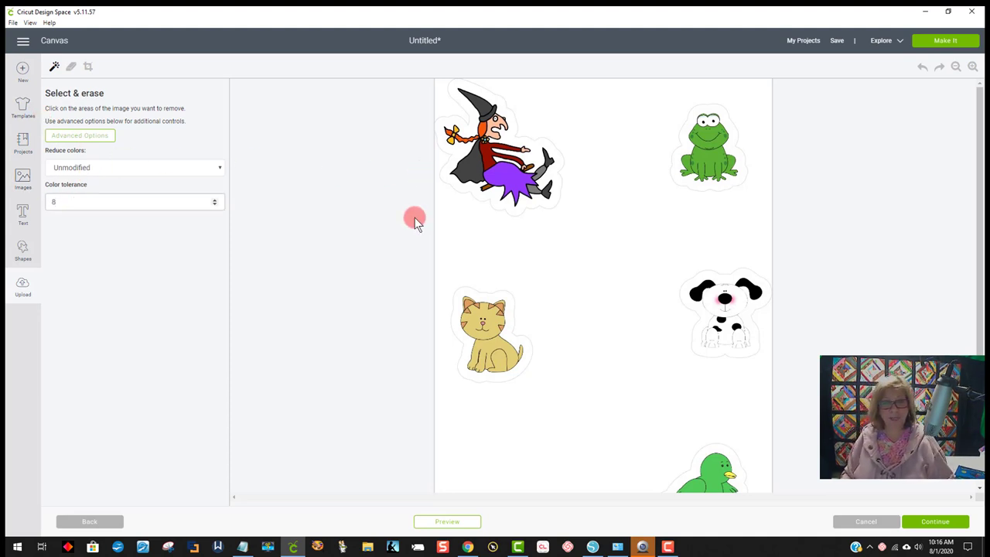
click(571, 255)
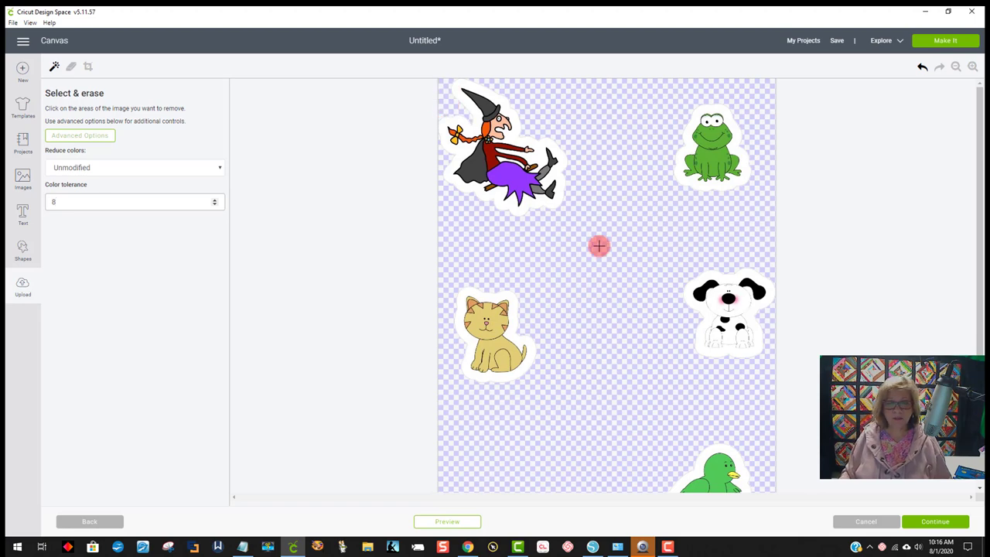
scroll(784, 426, down, 1)
click(947, 524)
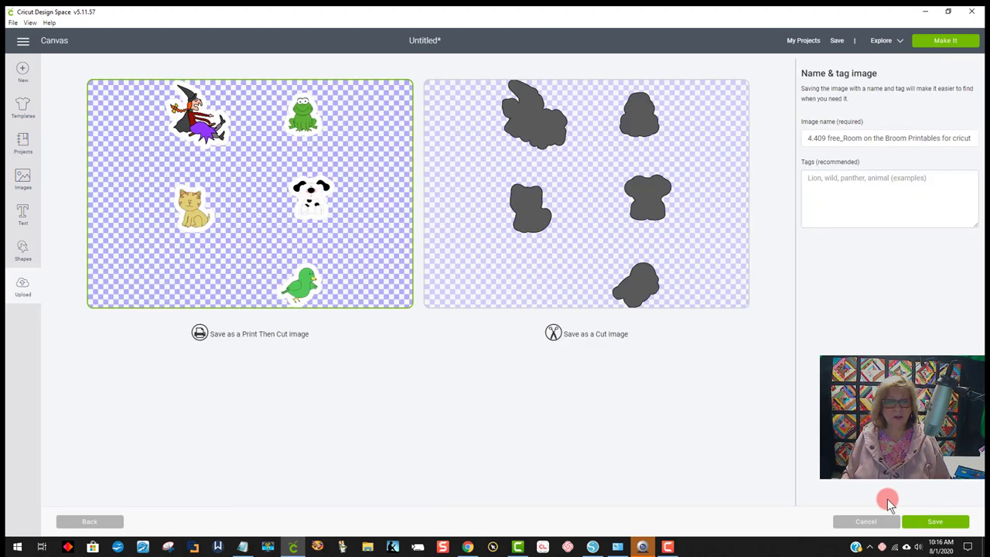
click(938, 519)
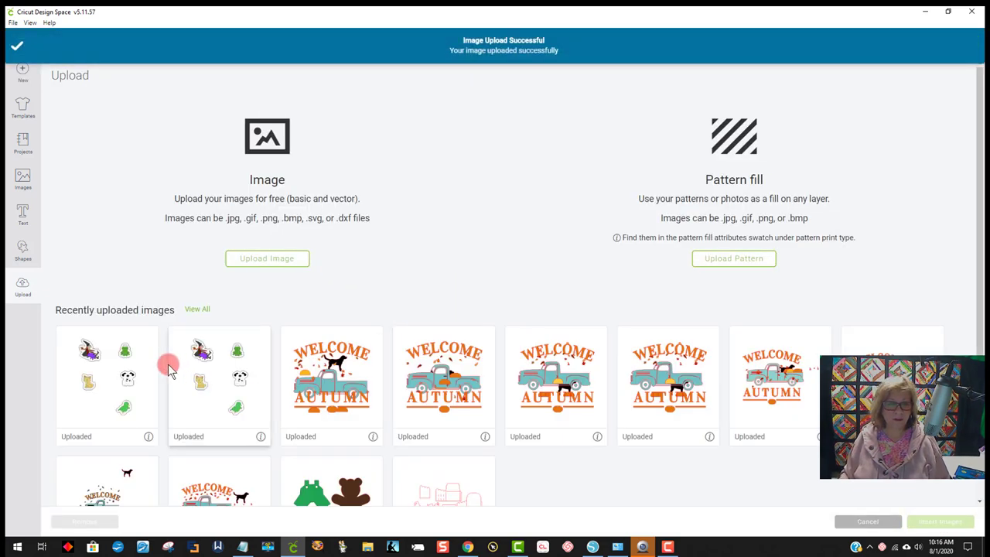
Step: Insert the new sticker sheet right of the first, set its width to 4.409 in, and choose Make It
click(939, 521)
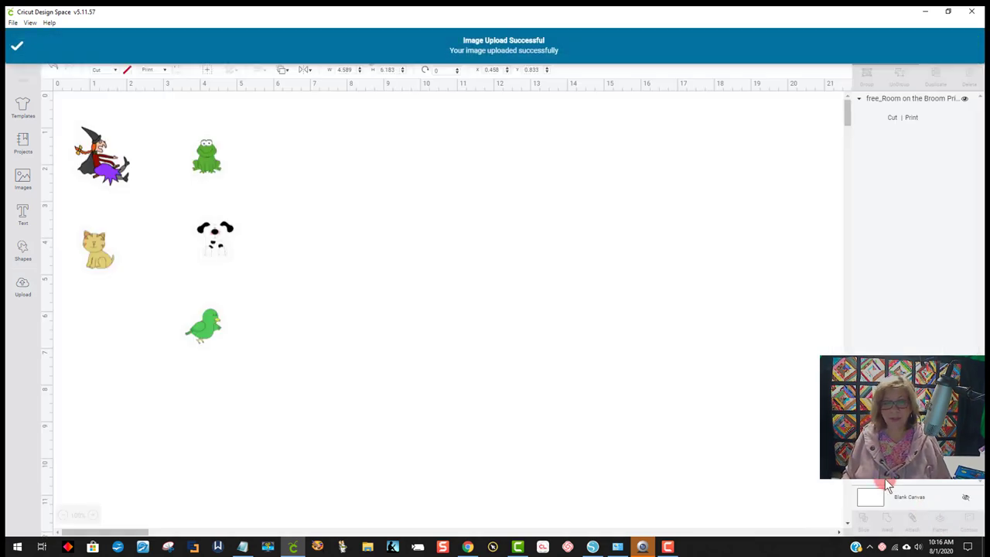
drag(279, 228, 512, 178)
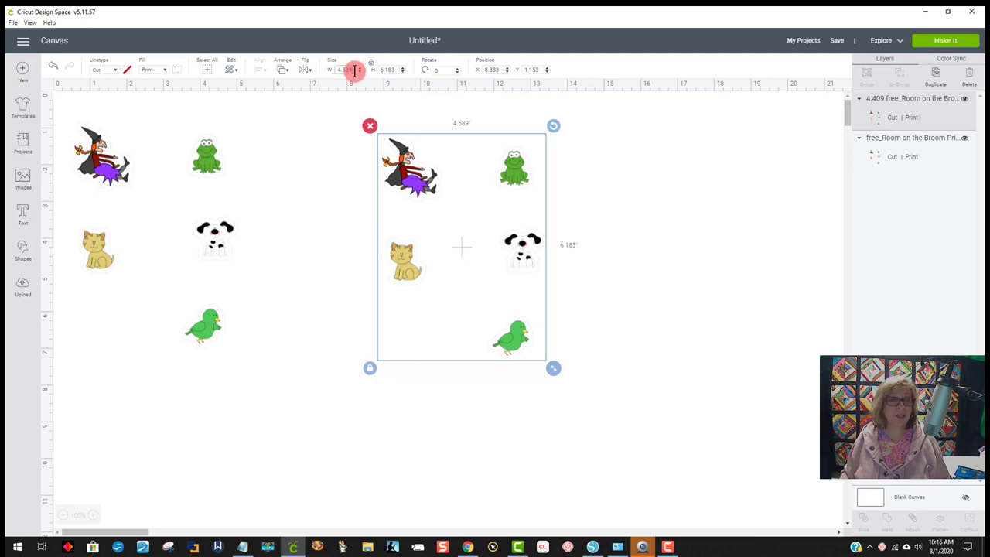
click(345, 70)
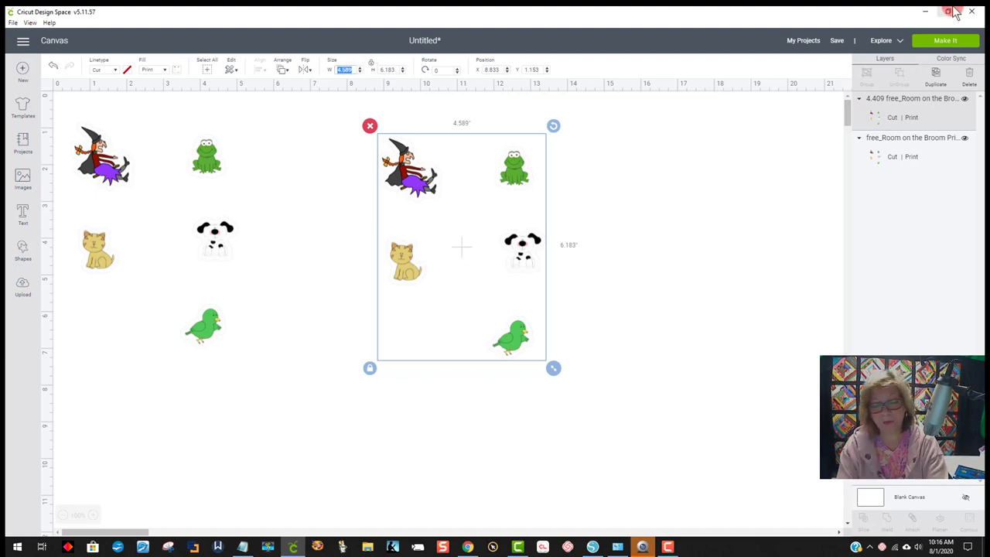
text(40)
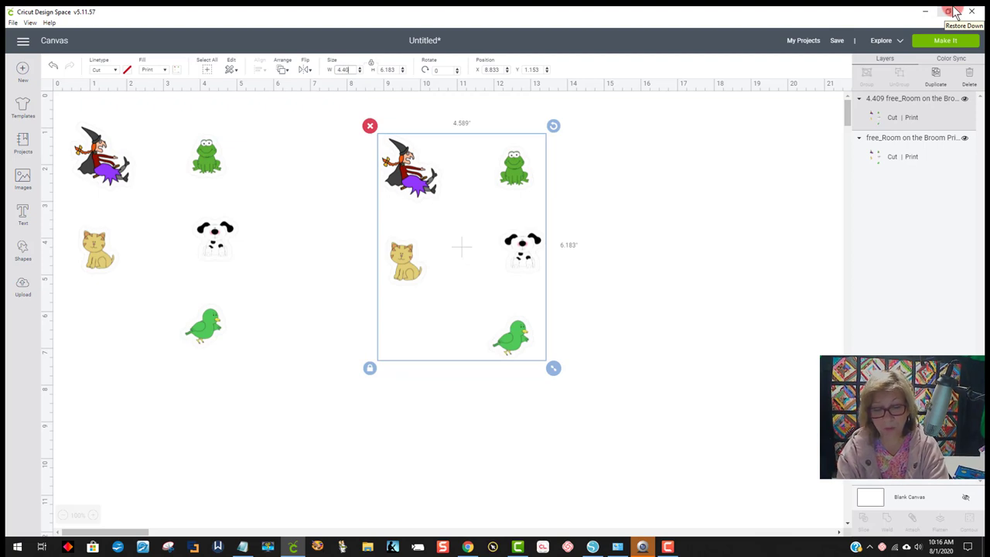
key(Return)
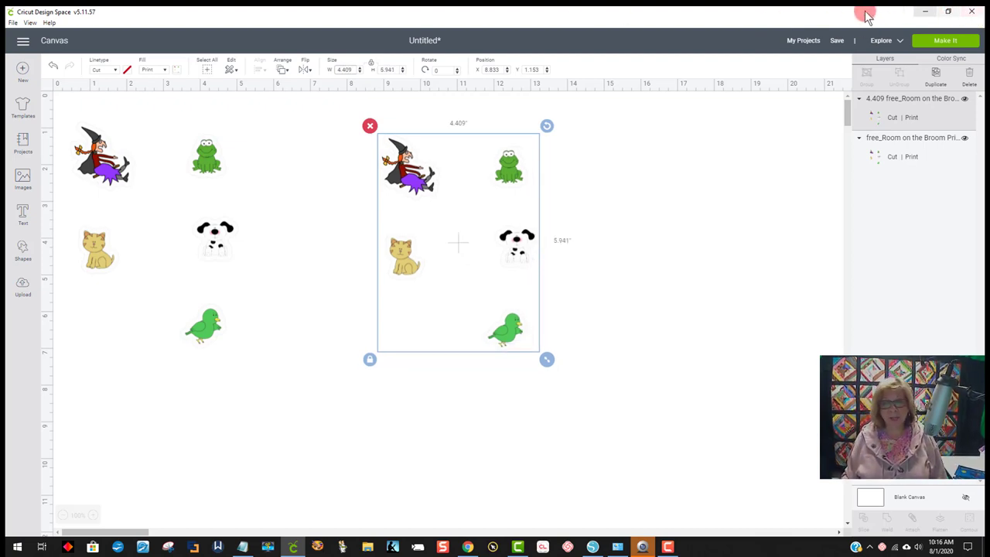
click(944, 43)
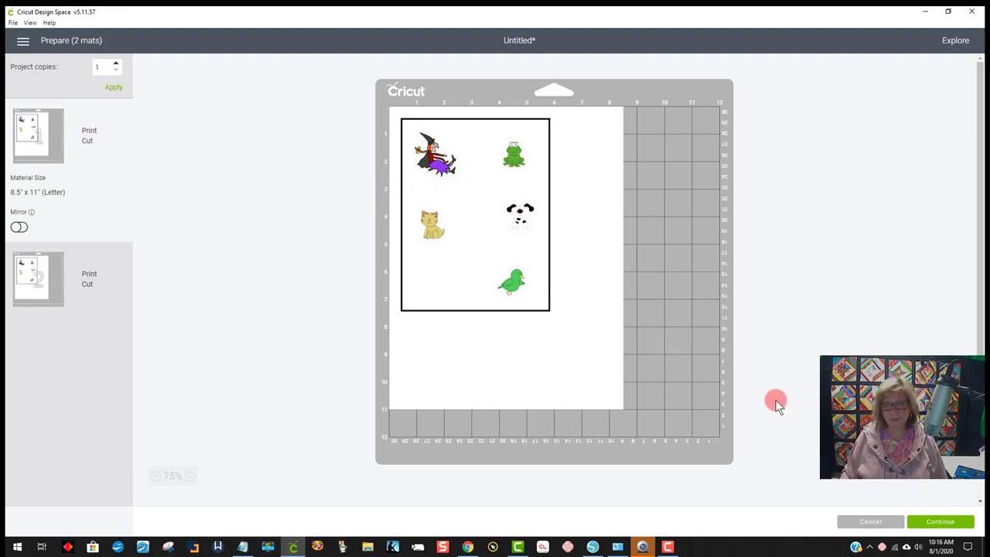
Step: Return to the canvas and drag the two sticker sheets apart side by side
click(866, 522)
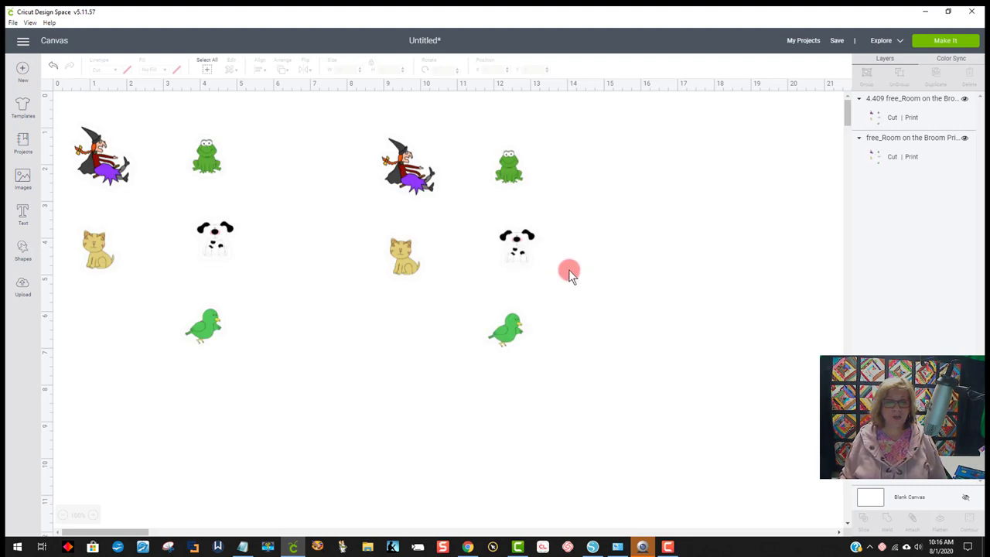
drag(438, 193, 469, 181)
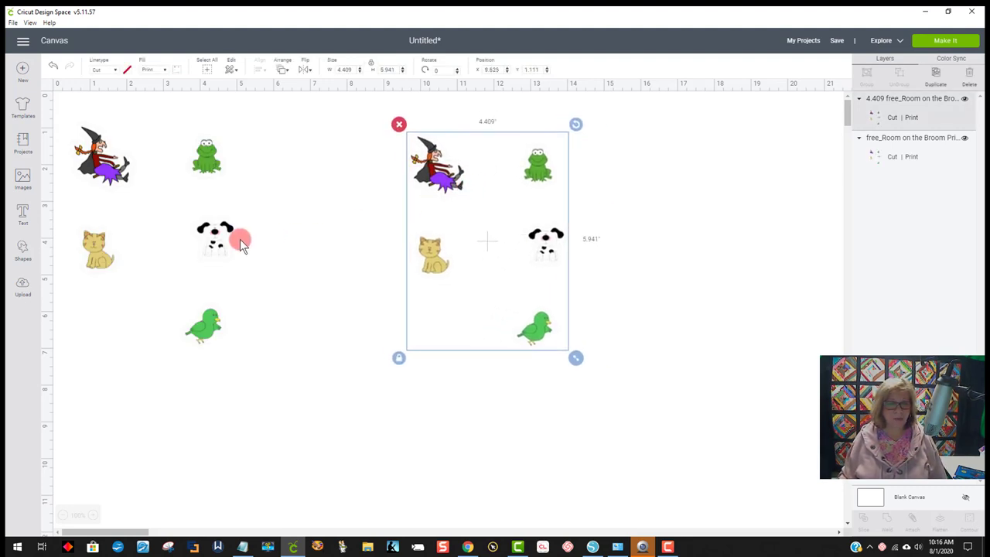
drag(238, 240, 311, 269)
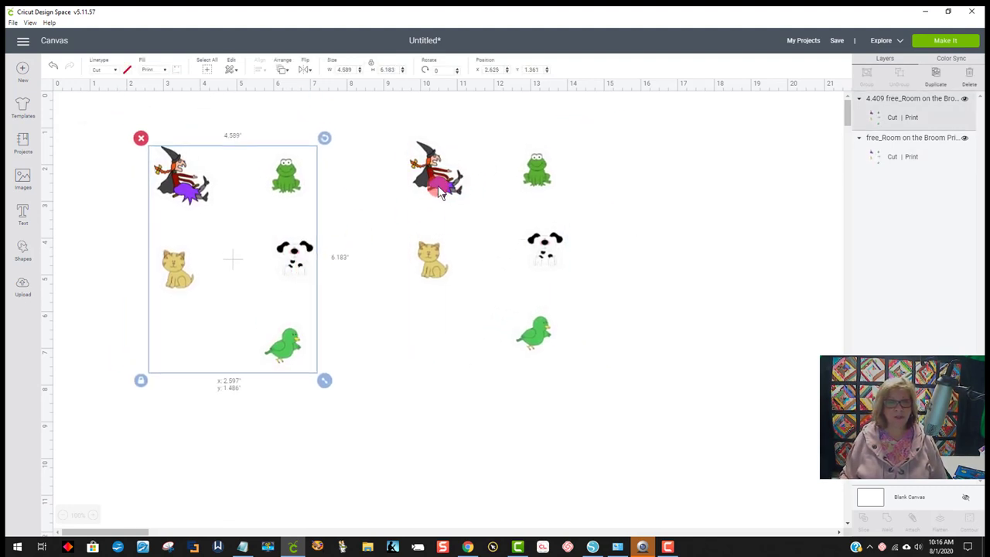
drag(439, 179, 426, 199)
click(691, 224)
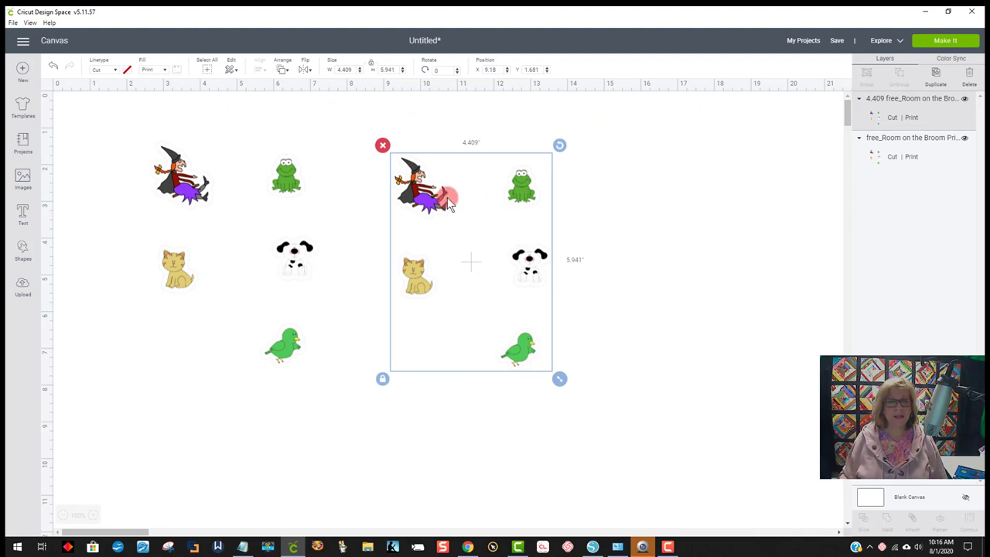
click(415, 176)
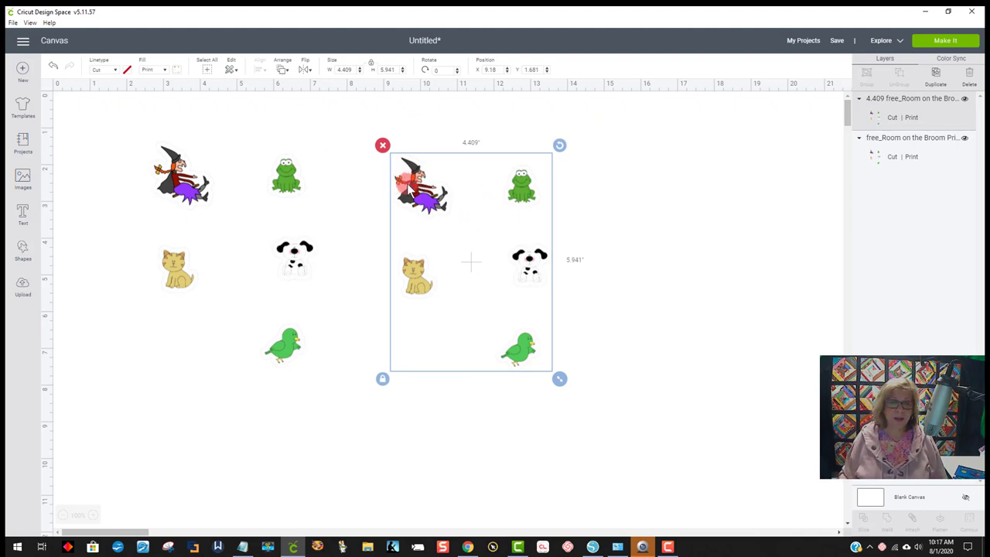
click(451, 212)
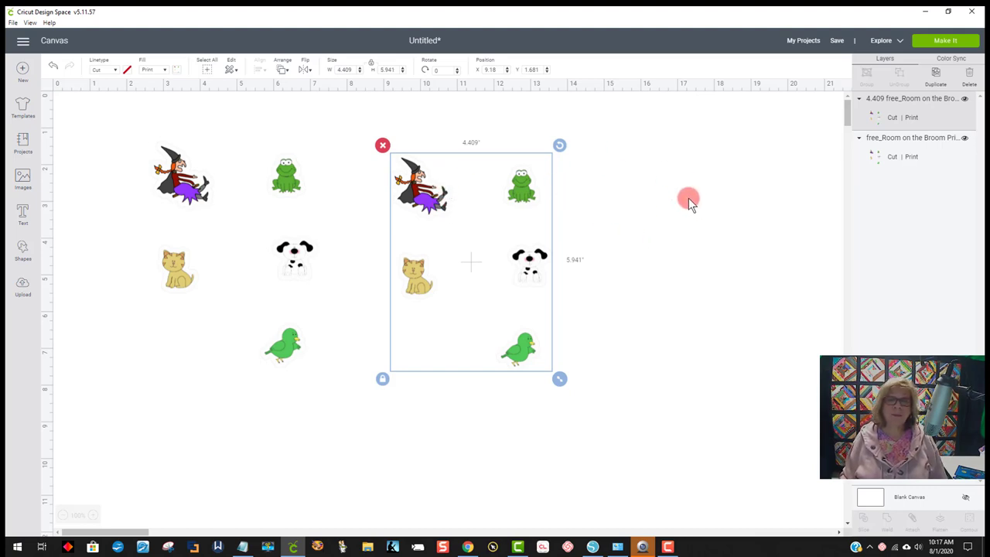
Step: Make the blank canvas background lavender, then switch to Silhouette Studio
click(927, 502)
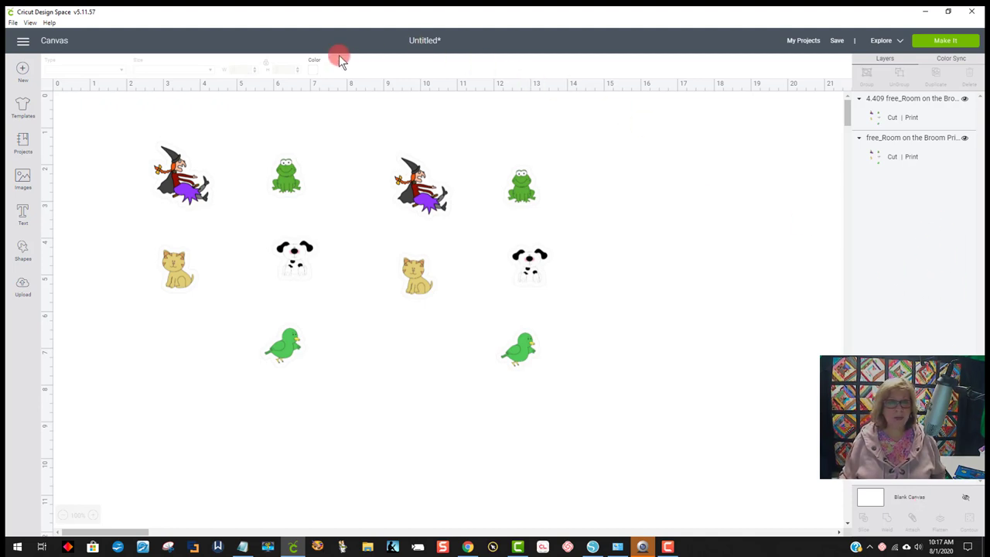
click(318, 69)
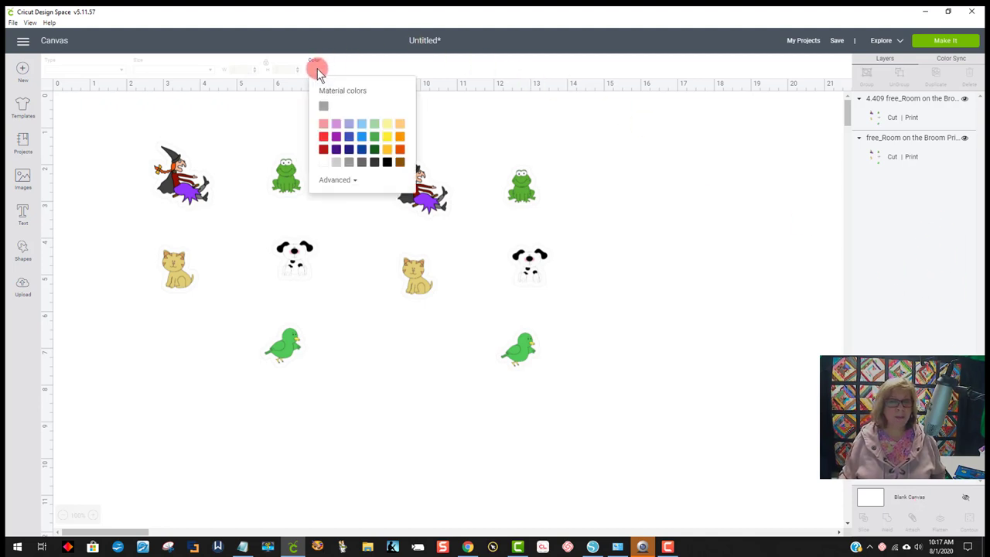
click(348, 124)
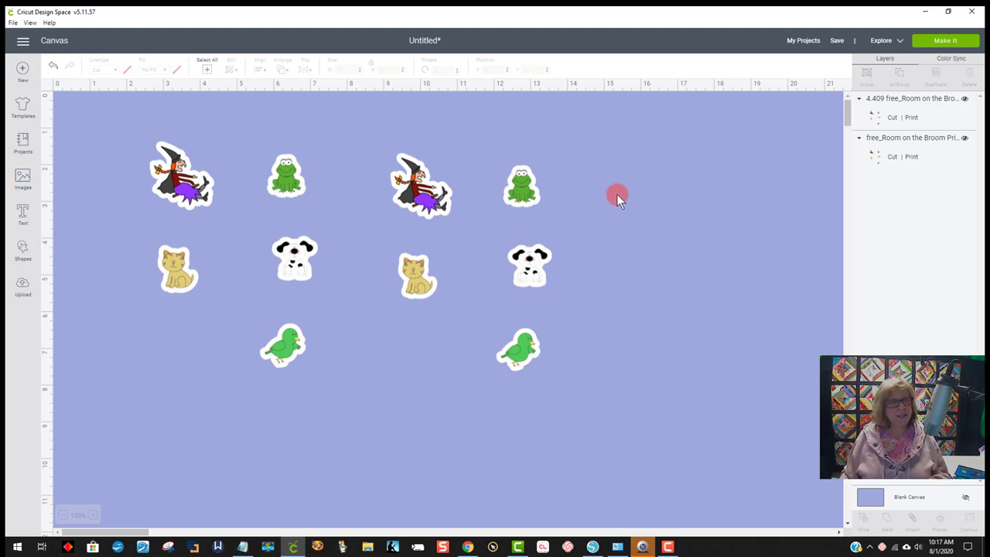
click(592, 547)
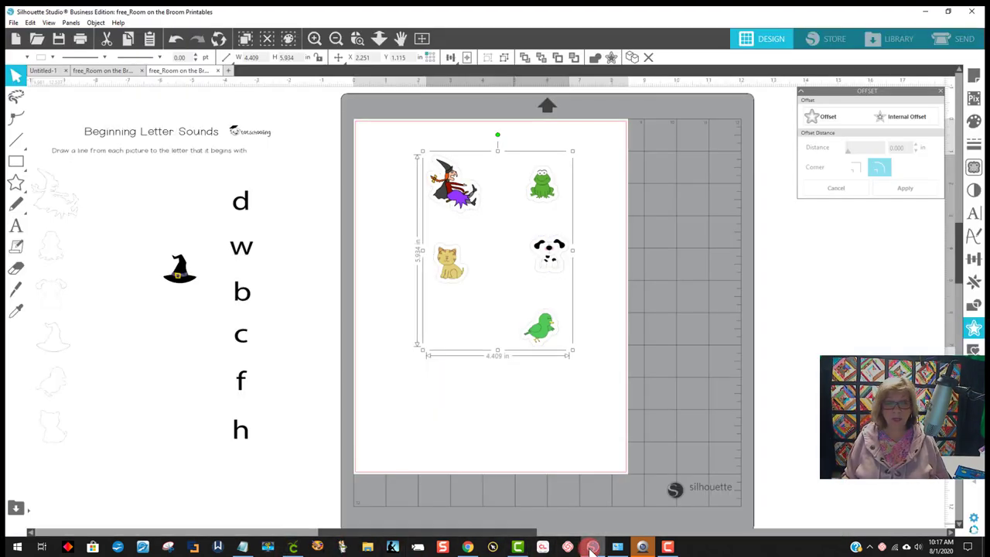
Step: Select all five stickers and switch registration marks On in Page Setup
click(662, 240)
click(554, 258)
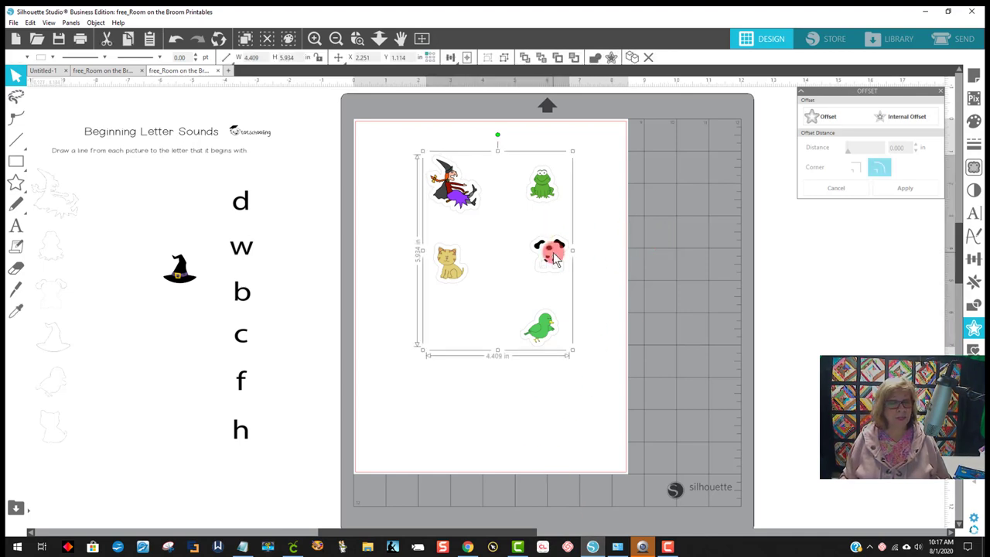
click(974, 81)
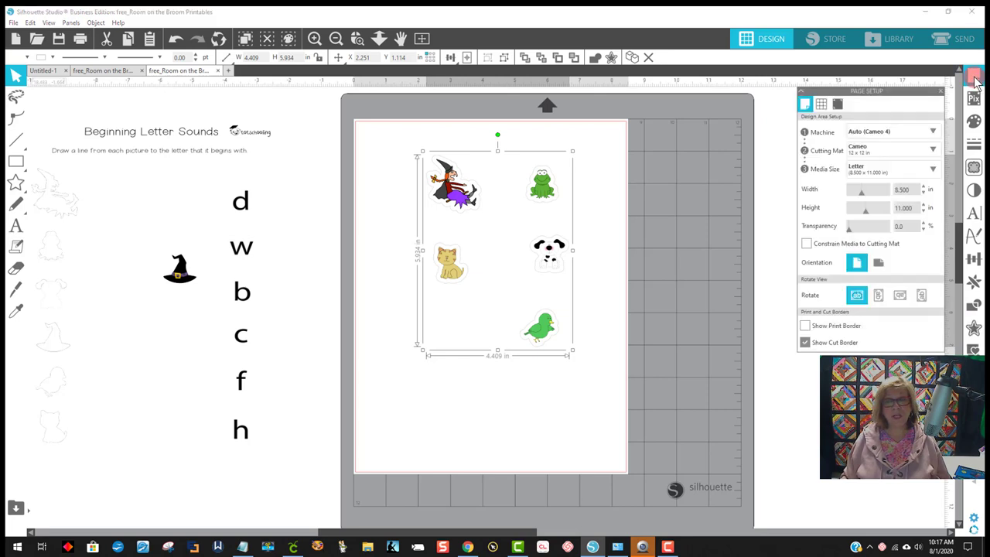
click(843, 106)
click(808, 130)
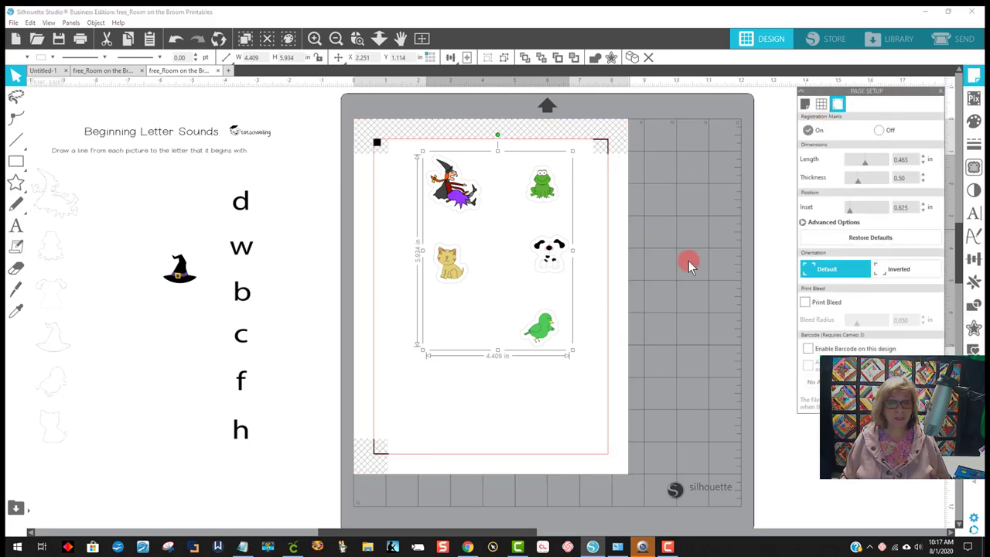
Step: In the Send panel, marquee-select all five stickers and set Tool 1 to Cut Edge
click(951, 47)
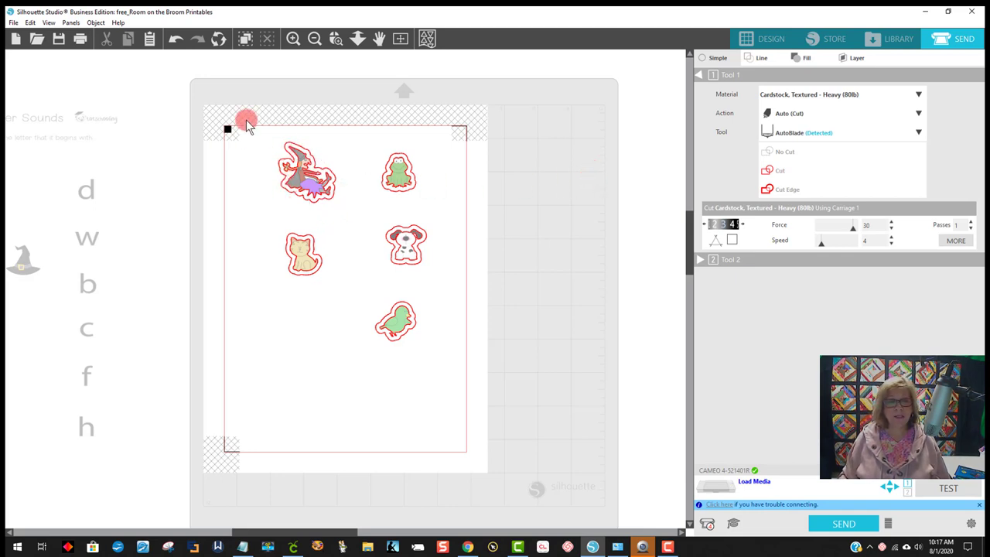
drag(247, 121, 556, 391)
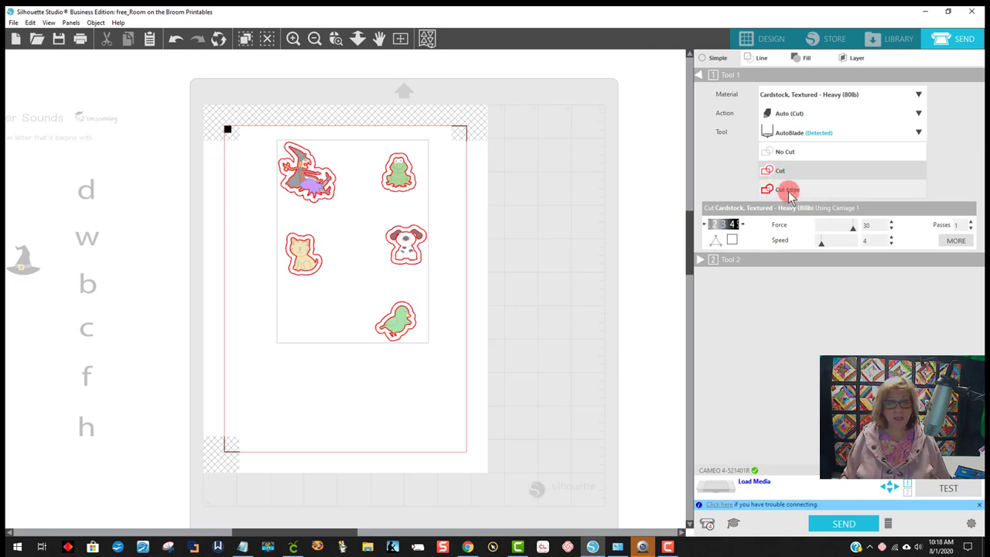
click(790, 191)
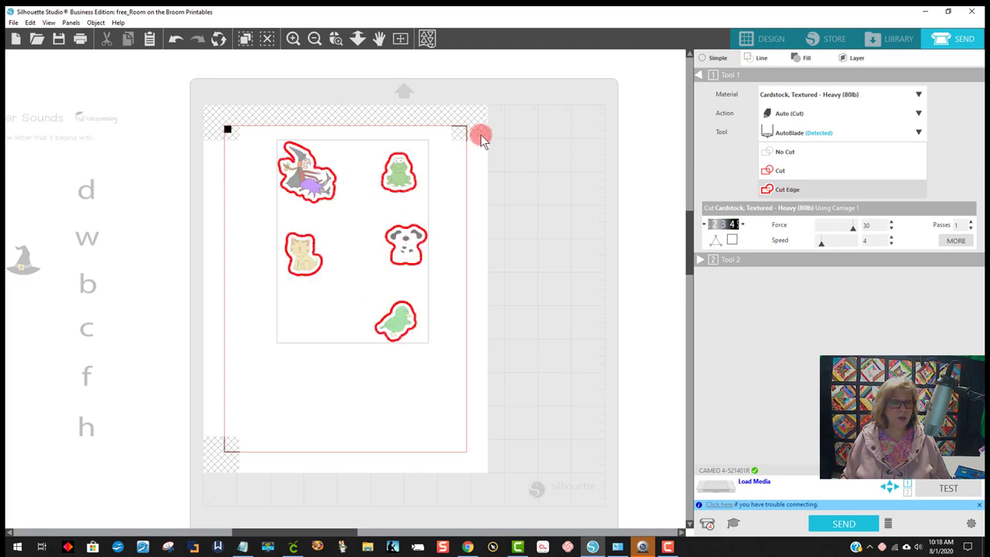